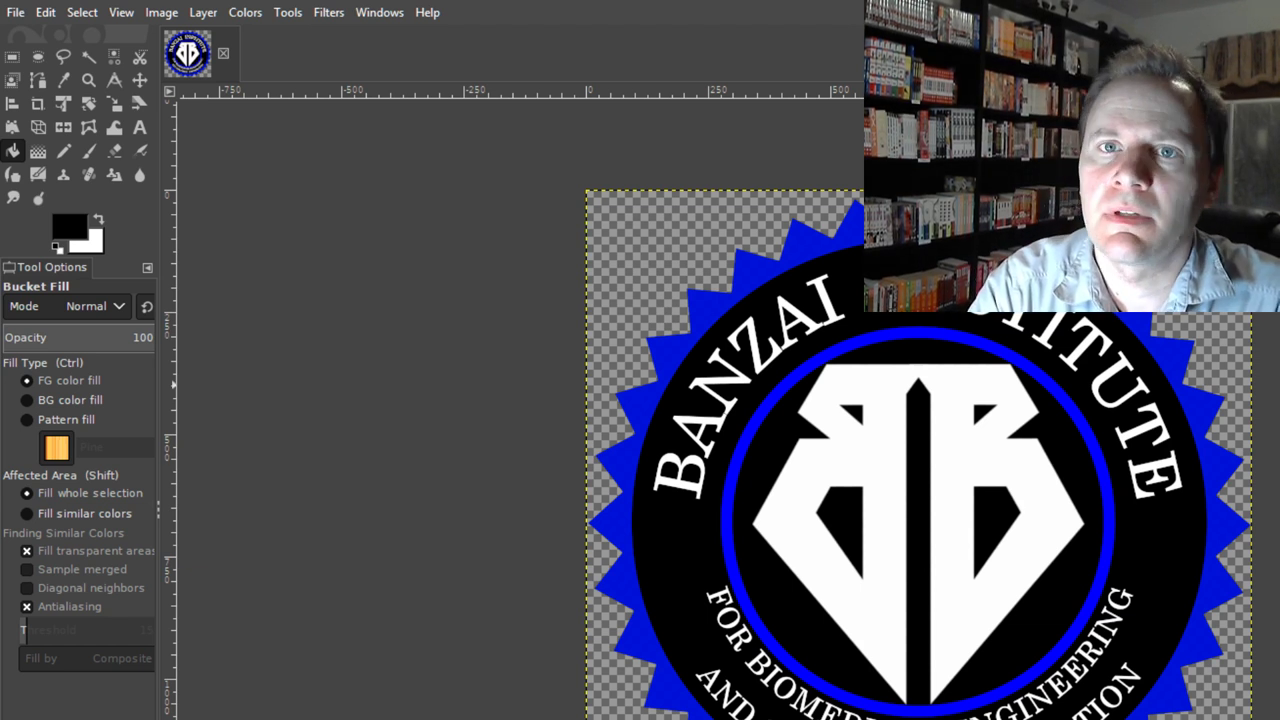
Step: Fuzzy-select the blue ring around the central emblem, fill it with black and clear the ring selection
scroll(704, 448, down, 1)
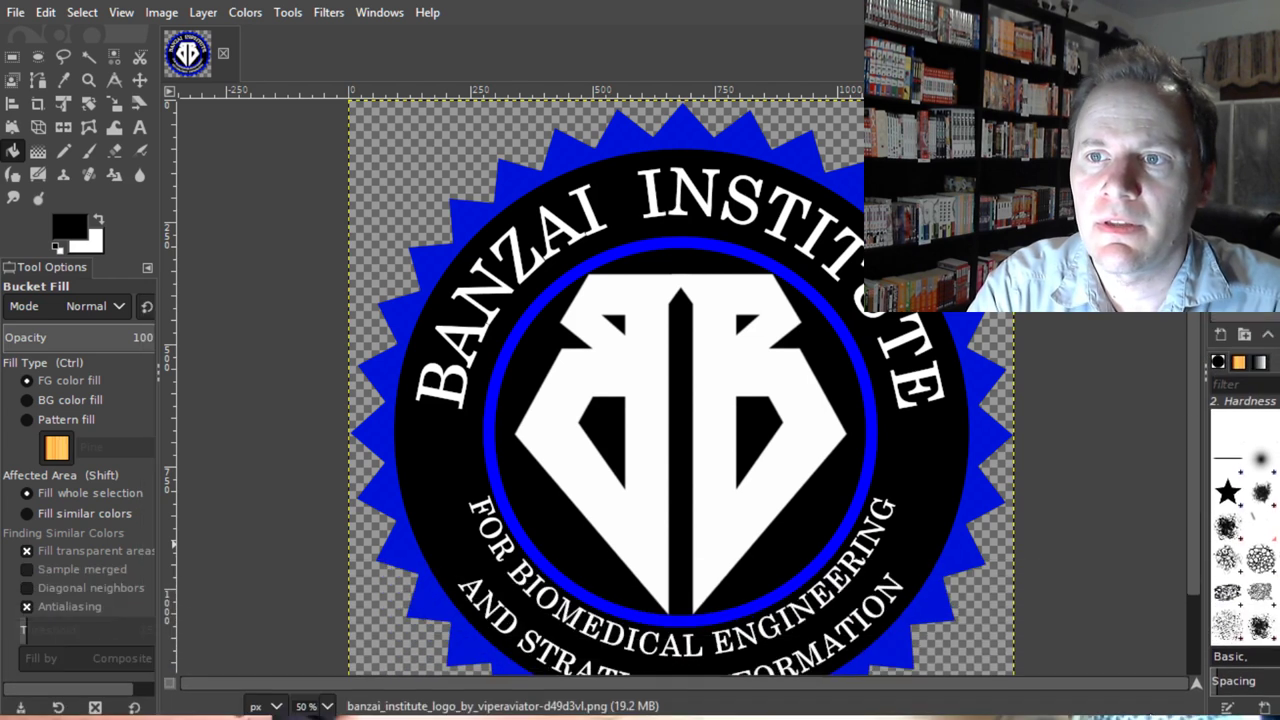
scroll(596, 315, down, 3)
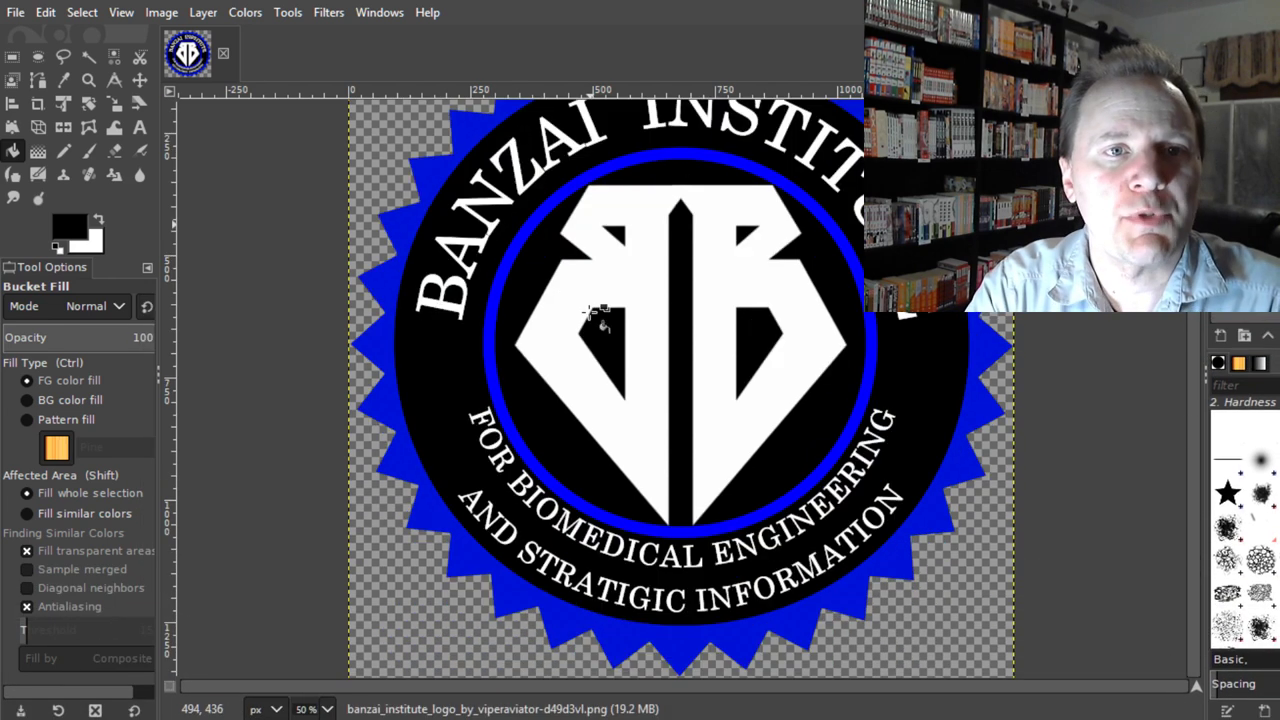
key(u)
click(587, 170)
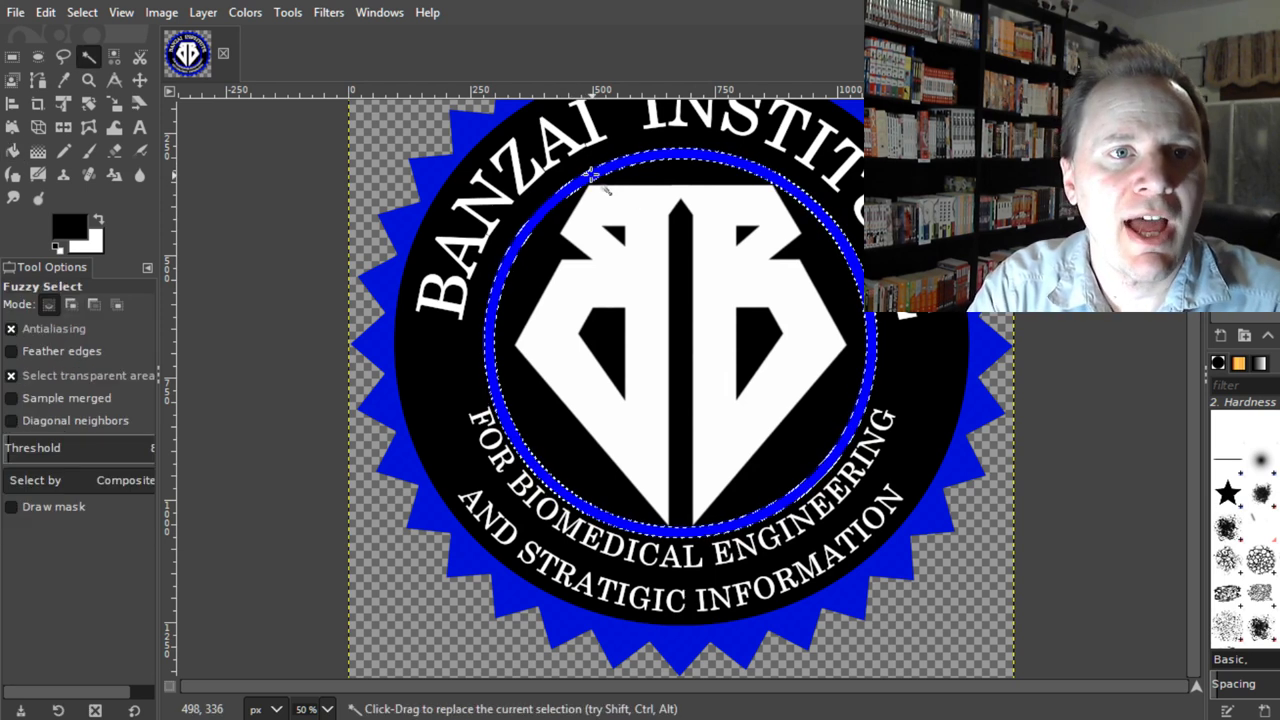
key(shift+b)
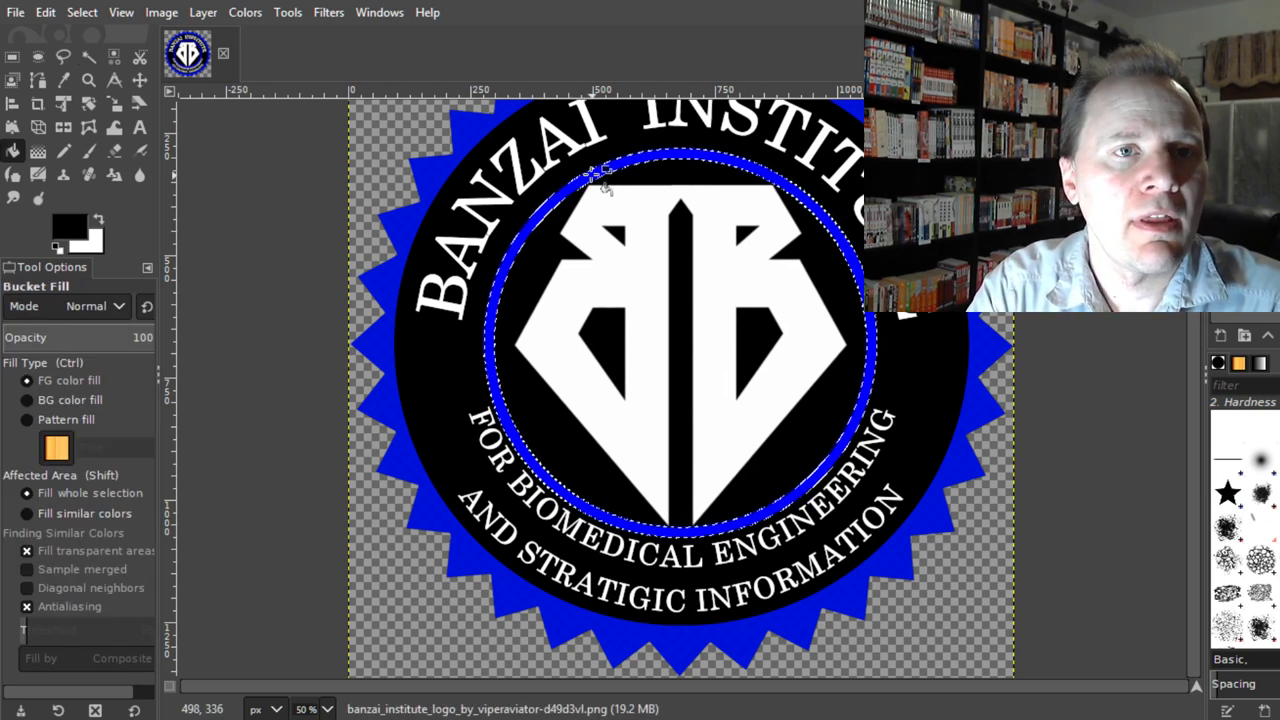
click(668, 162)
key(ctrl+shift+a)
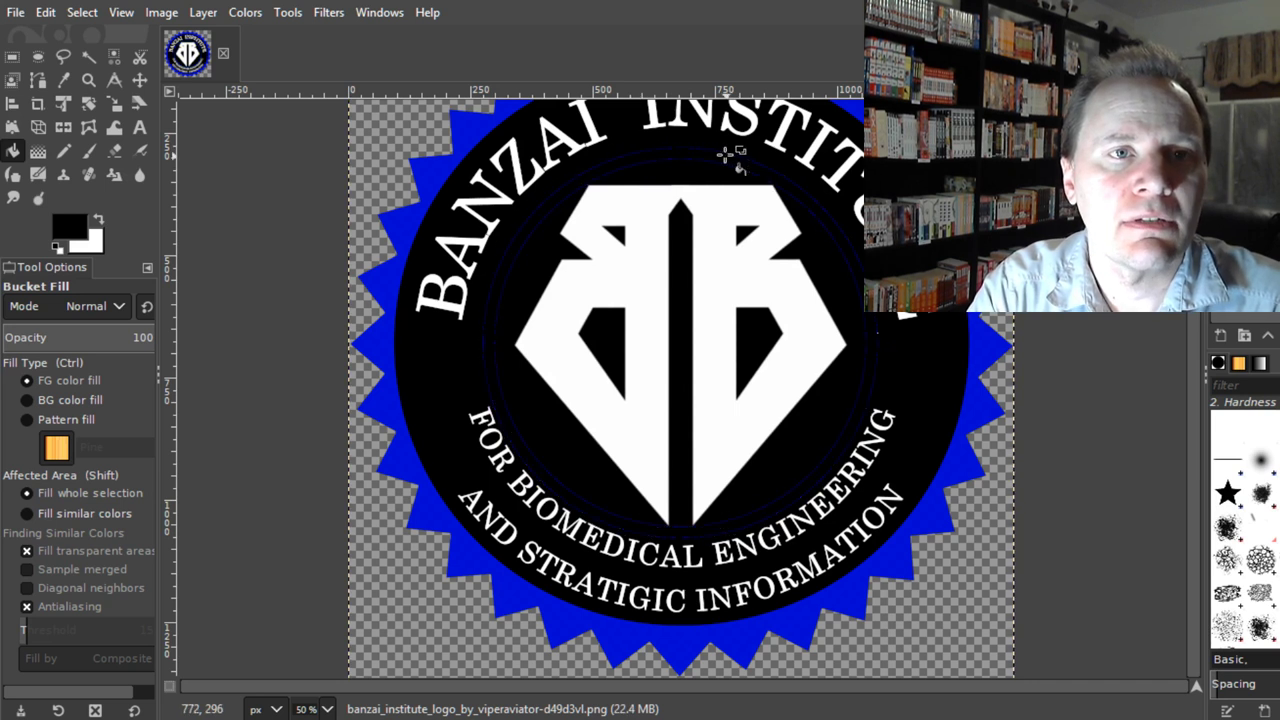
key(ctrl+z)
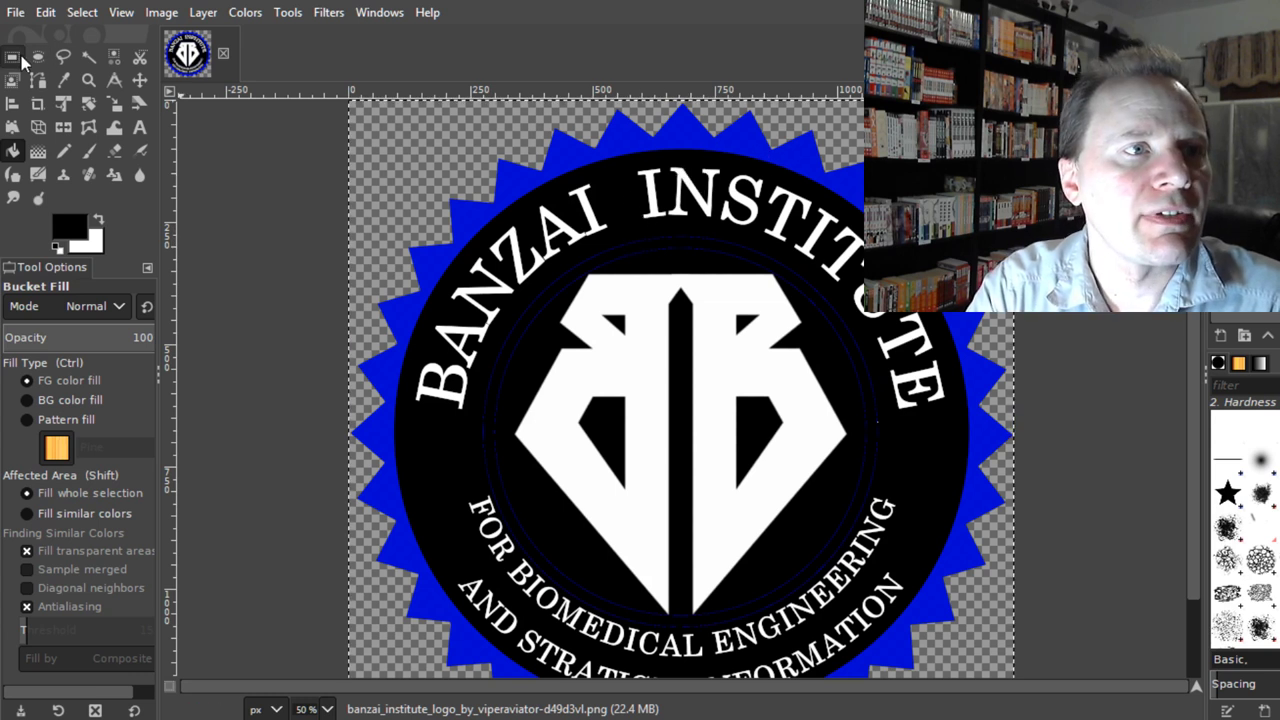
Step: Outline the central double-B emblem with a closed polygonal Free Select path just outside its edges
click(63, 57)
click(540, 316)
click(586, 255)
click(759, 252)
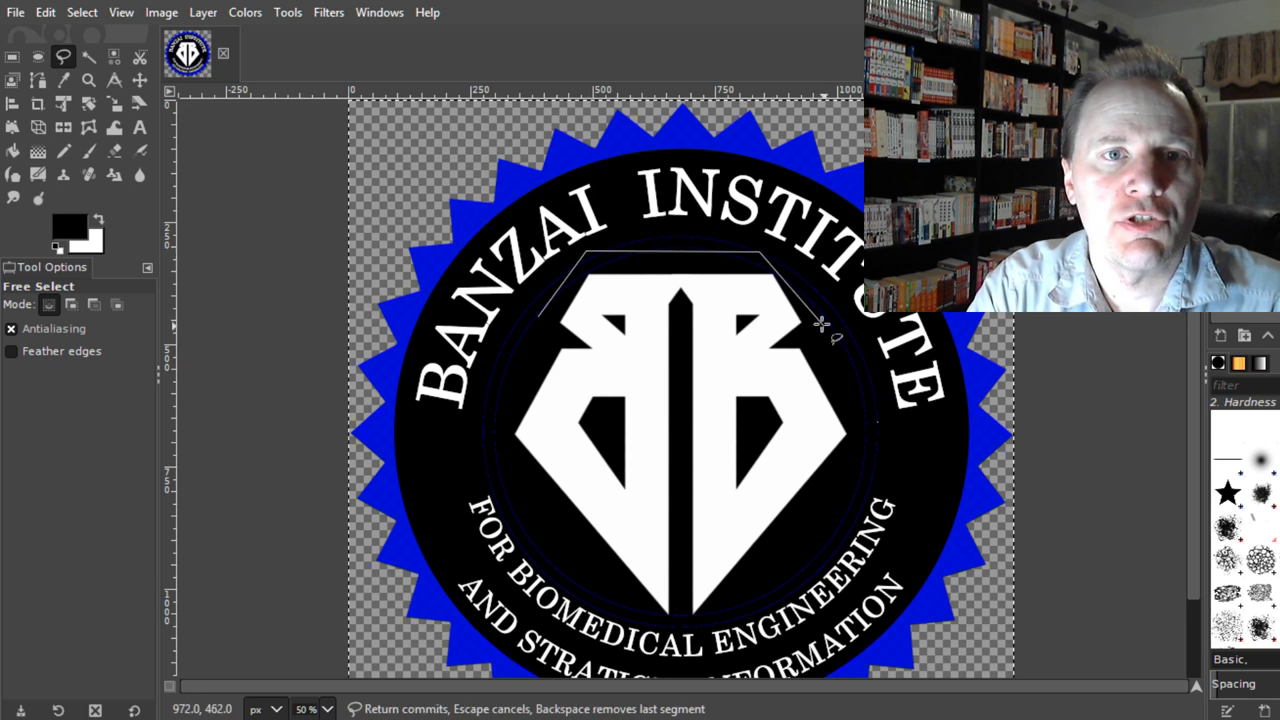
click(819, 288)
click(872, 428)
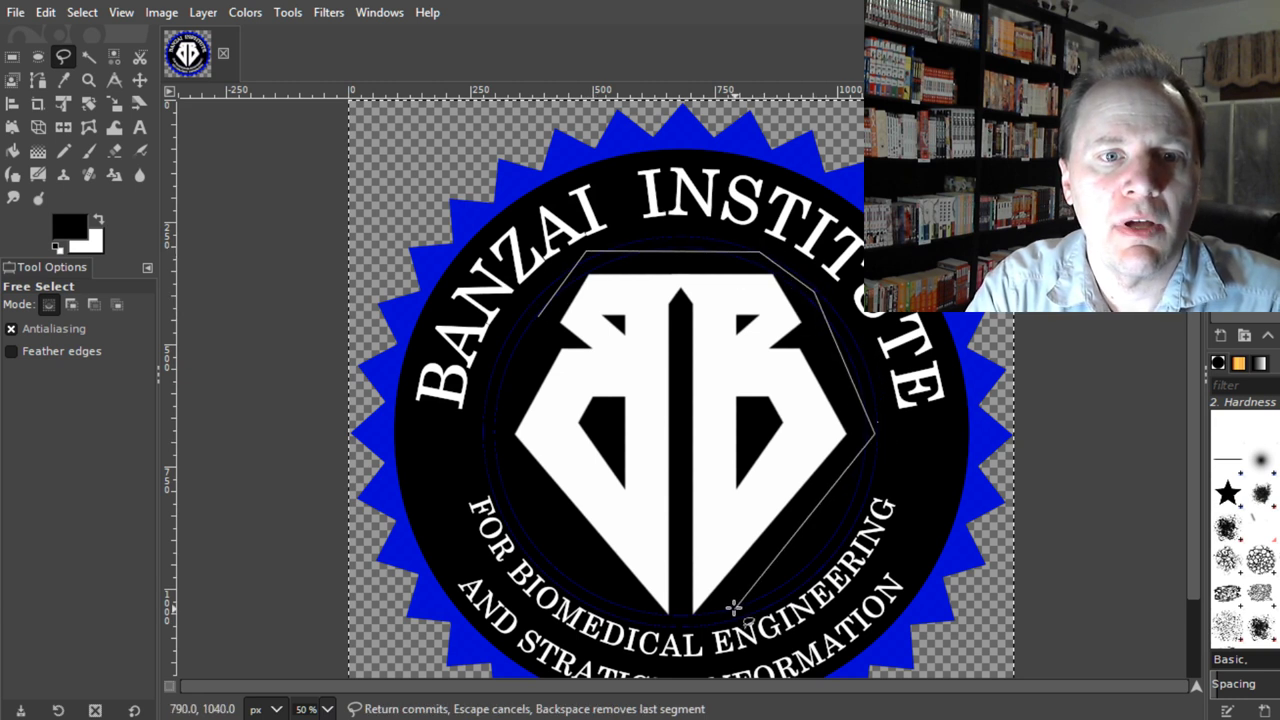
click(640, 619)
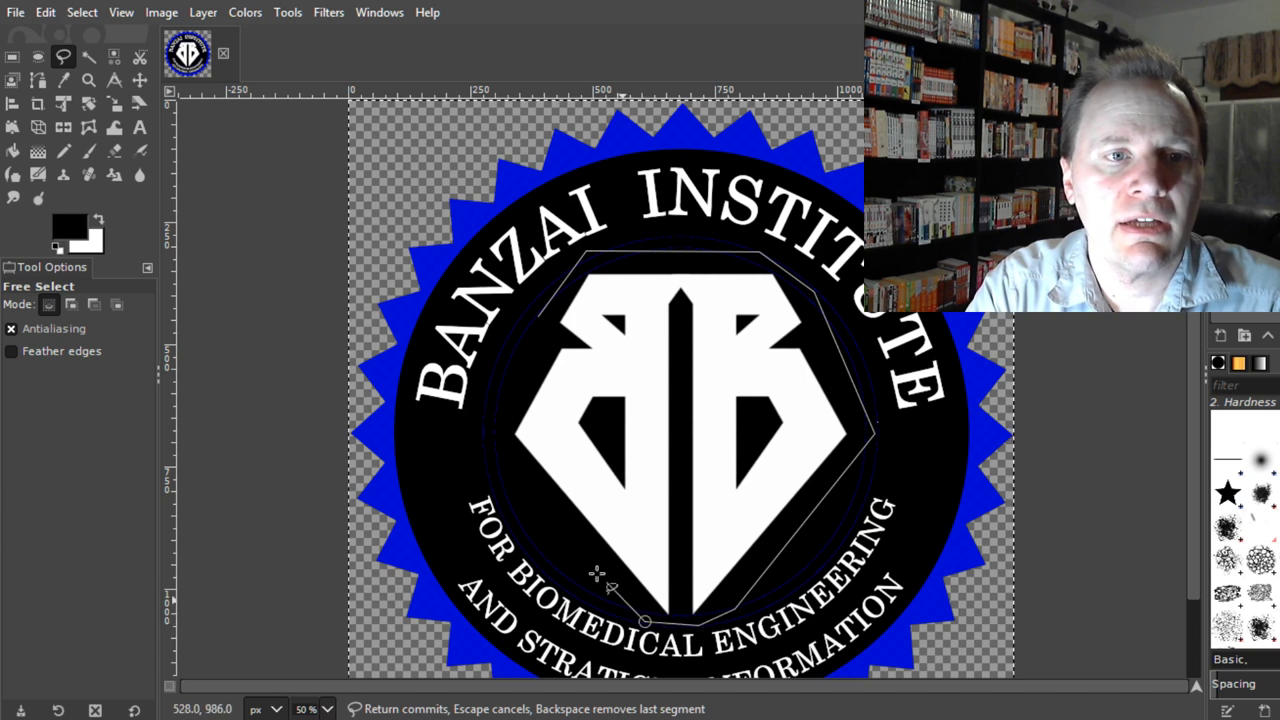
click(484, 442)
click(542, 321)
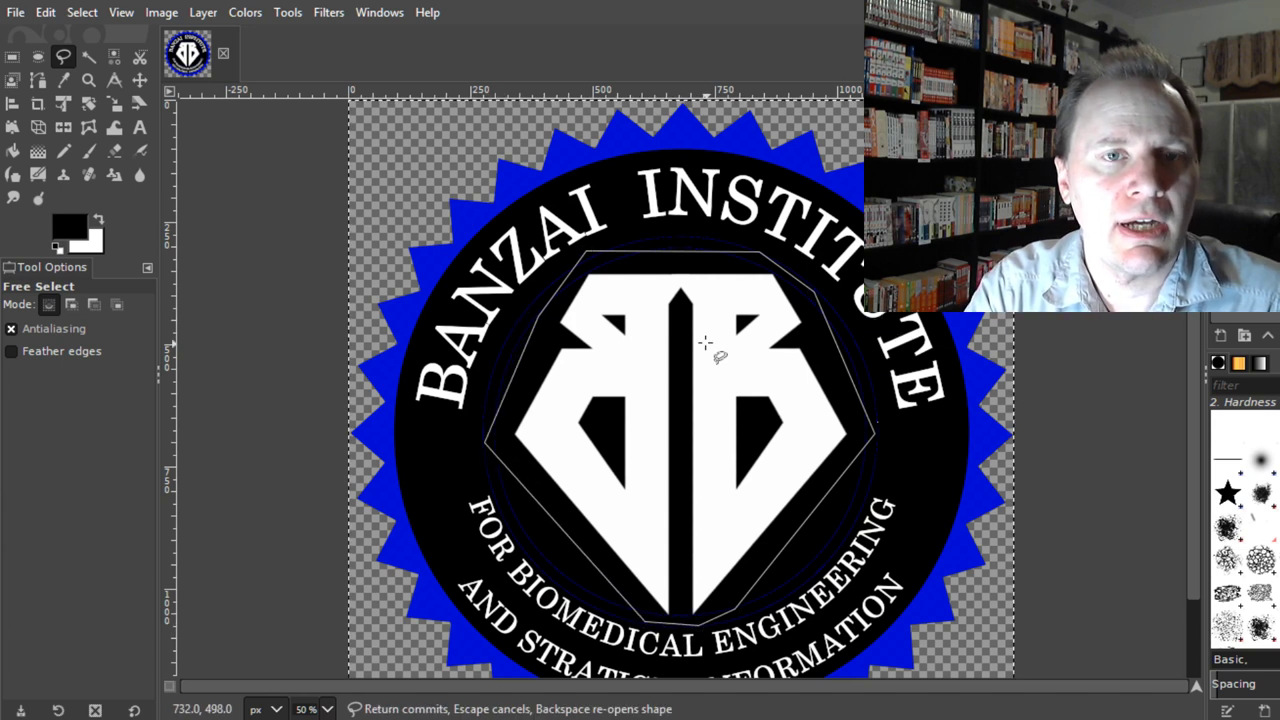
key(ctrl+c)
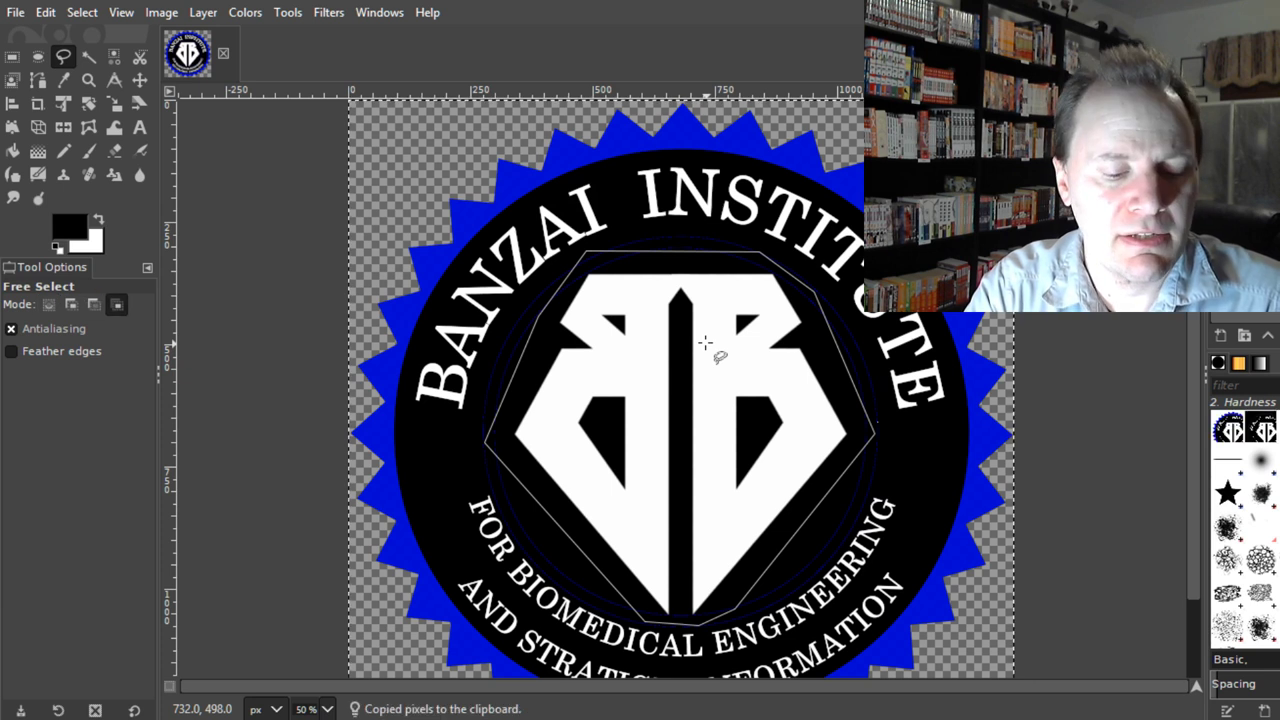
key(ctrl+shift+v)
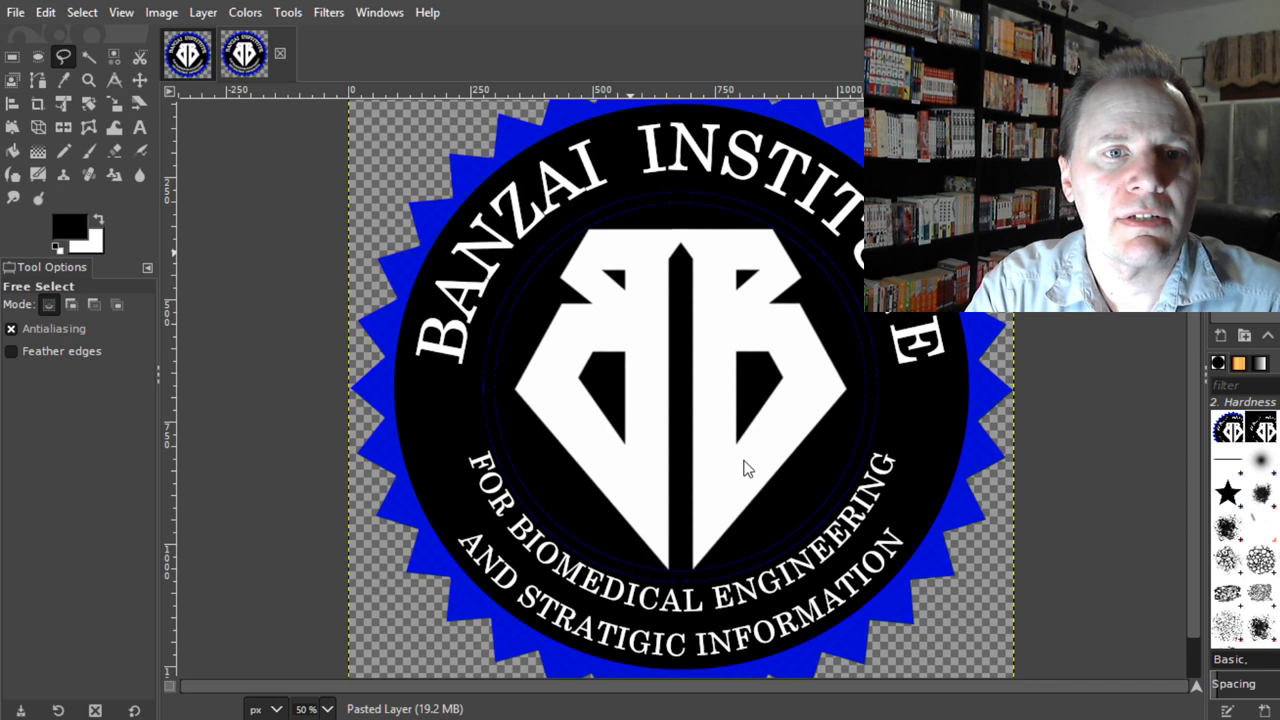
key(ctrl+w)
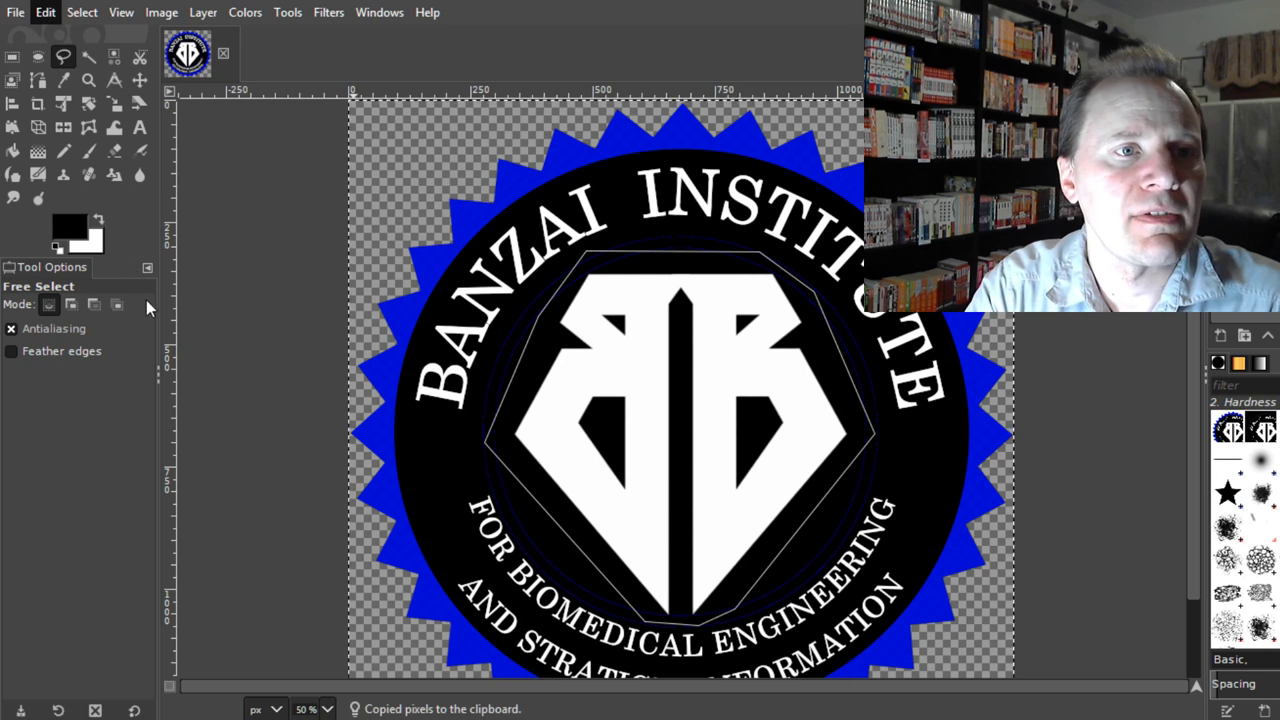
key(ctrl+shift+v)
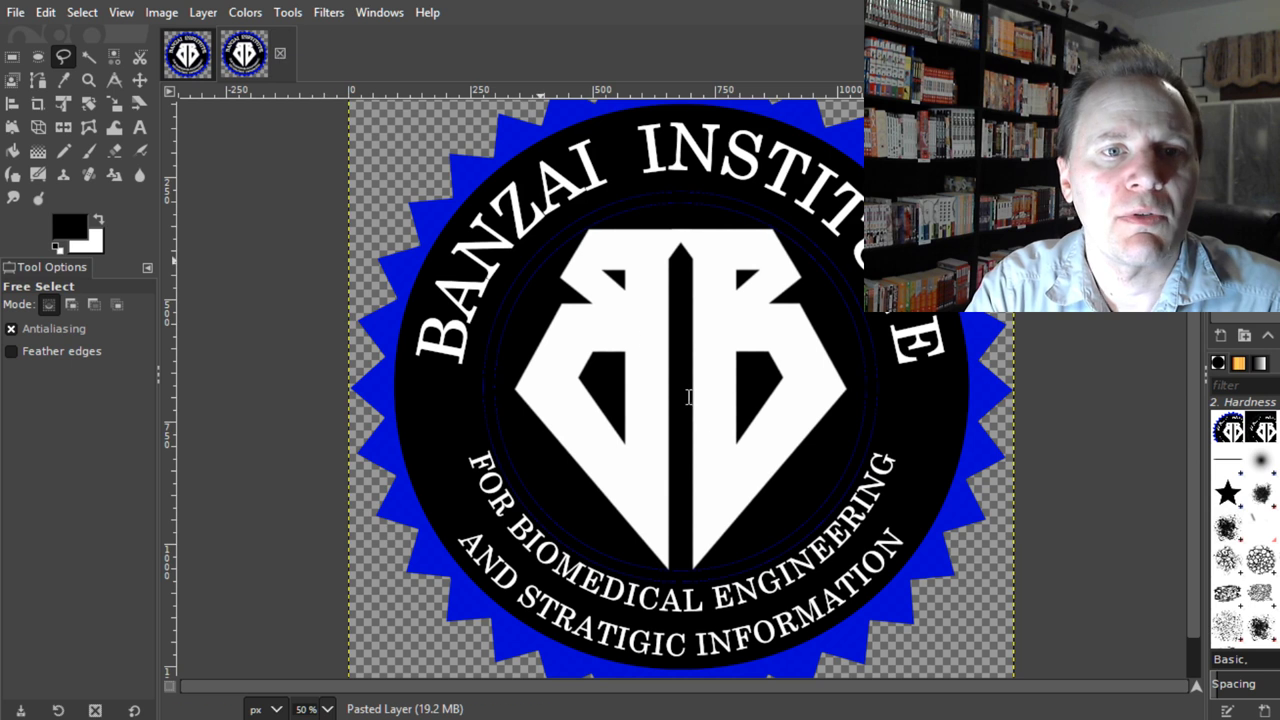
key(ctrl+w)
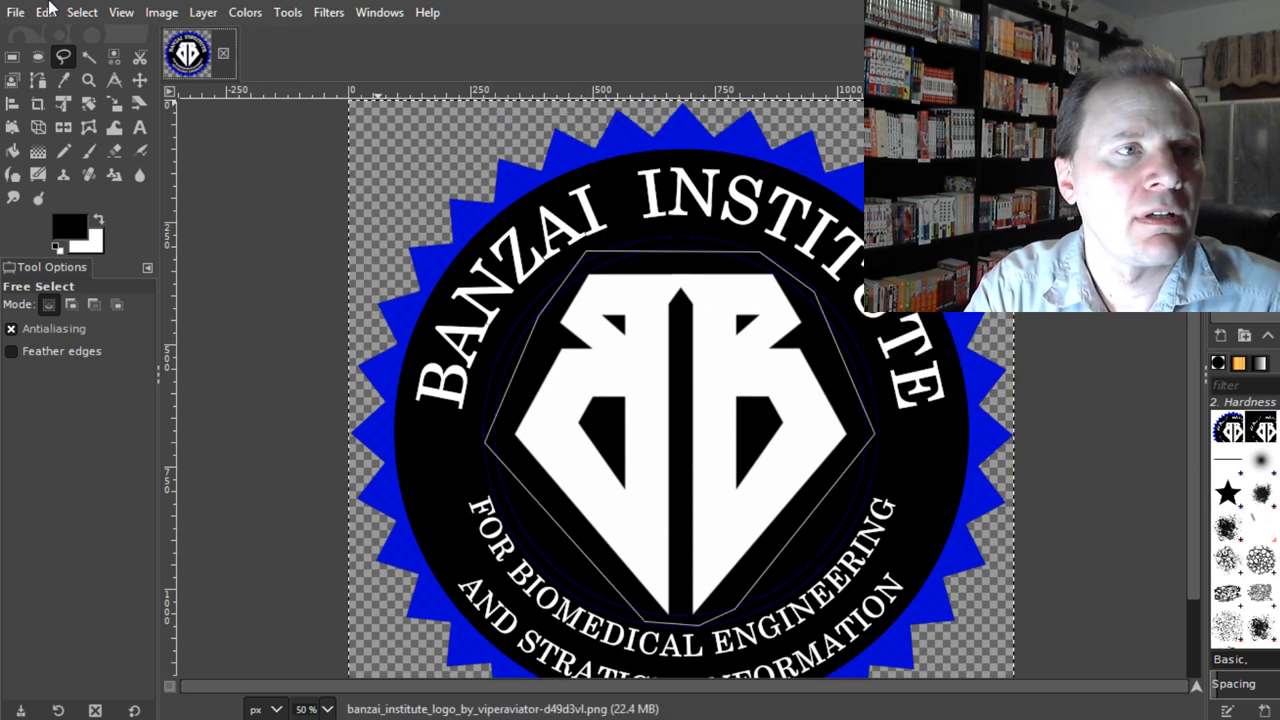
Step: Commit the polygonal selection around the emblem, copy its contents and paste them as a new image
key(r)
key(ctrl+c)
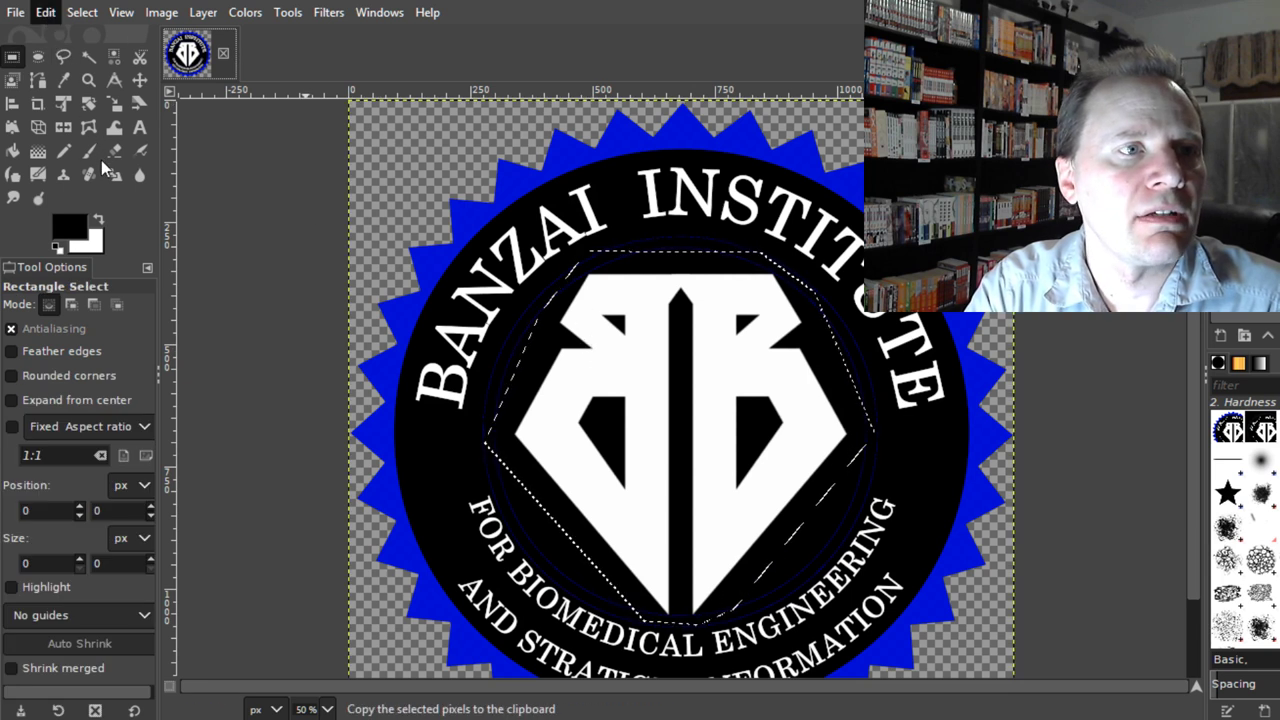
key(ctrl+shift+v)
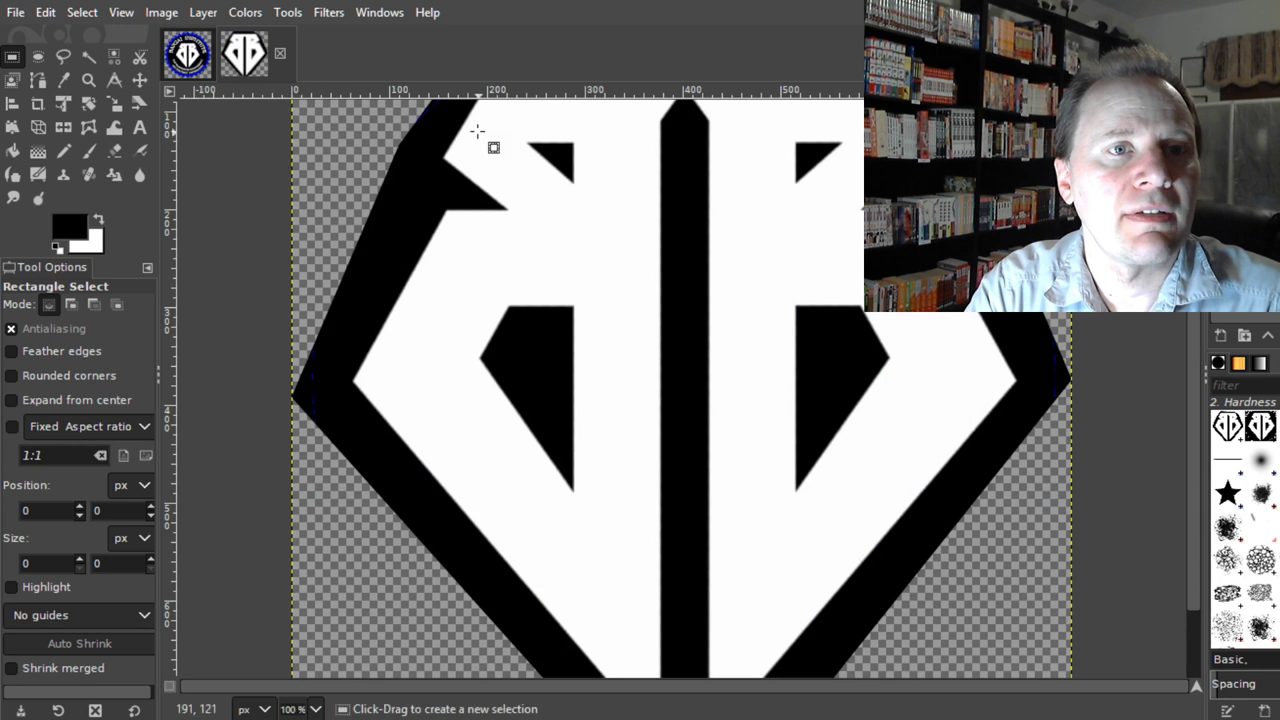
Step: Fuzzy-select the two transparent corner areas on the right side of the emblem one by one and fill each with black
ctrl+scroll(812, 260, down, 2)
ctrl+scroll(810, 259, up, 1)
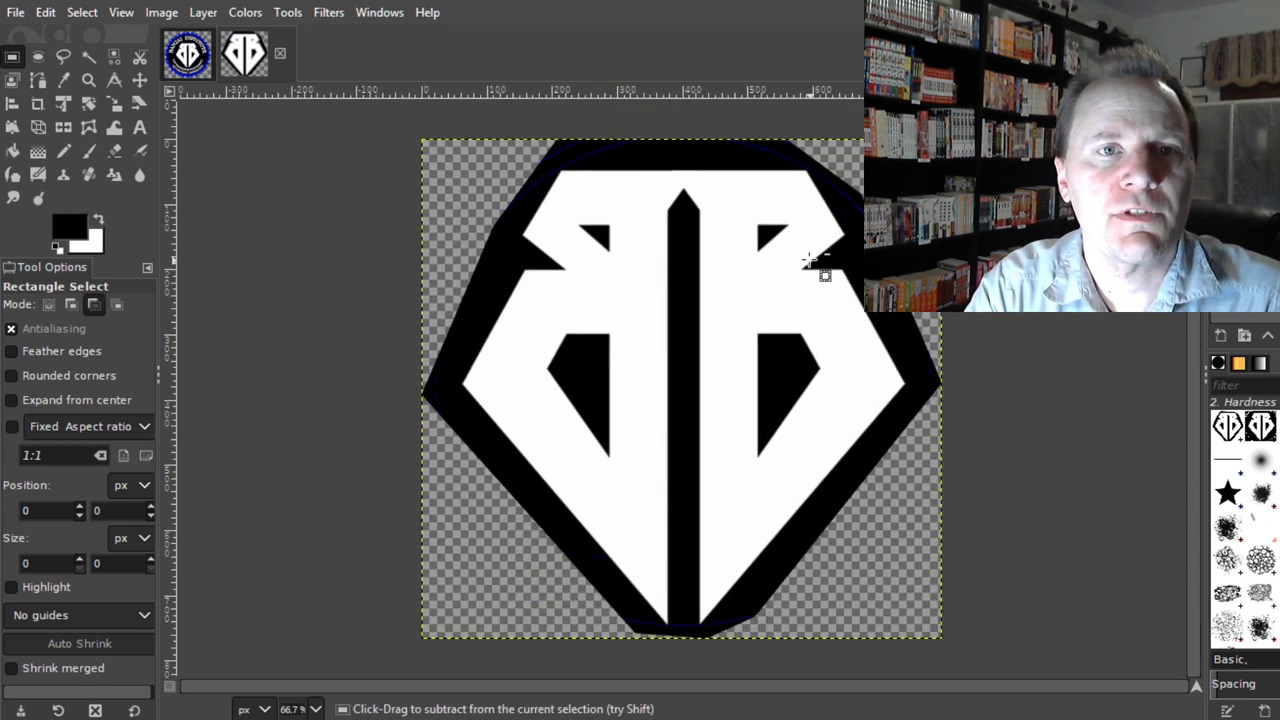
key(u)
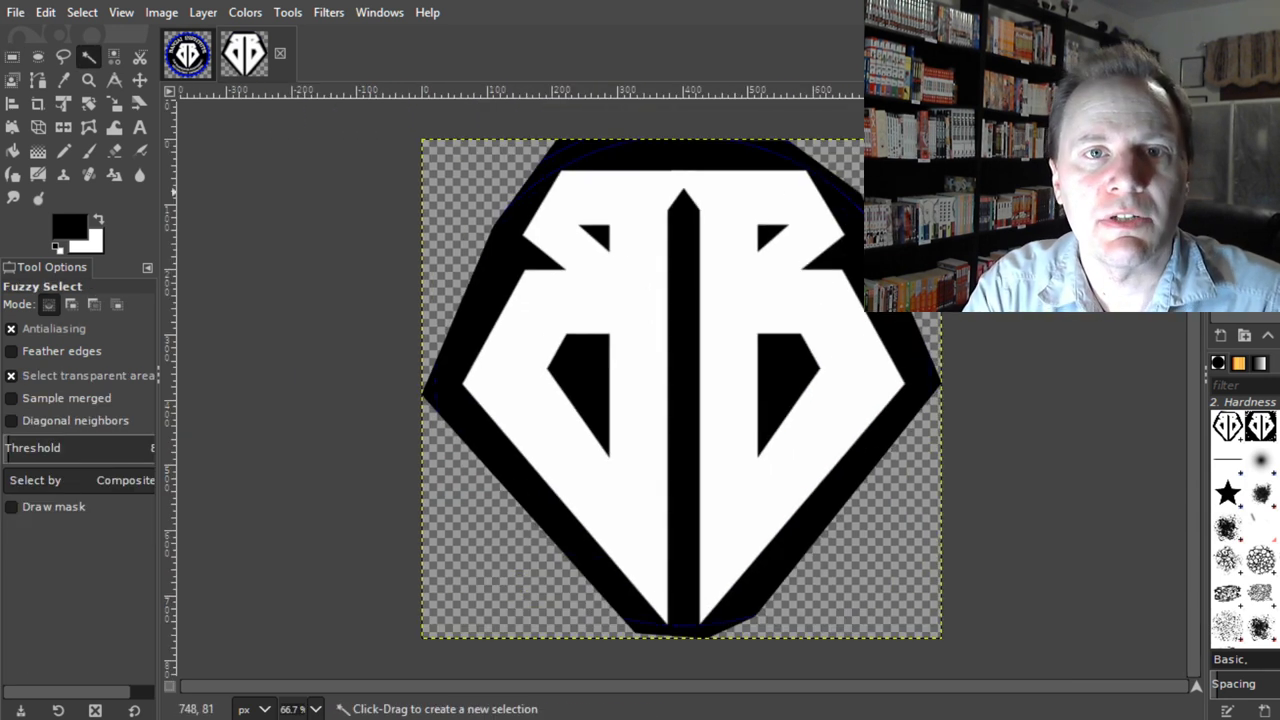
click(921, 194)
key(shift+b)
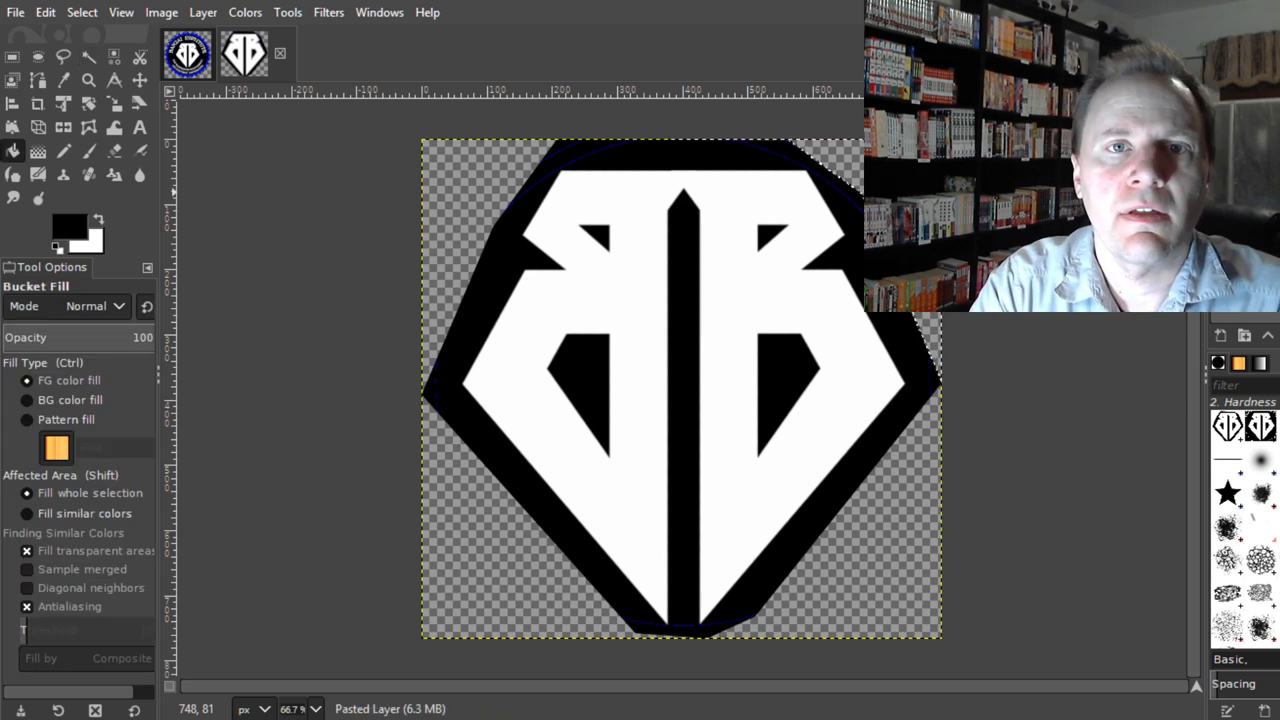
key(u)
click(915, 515)
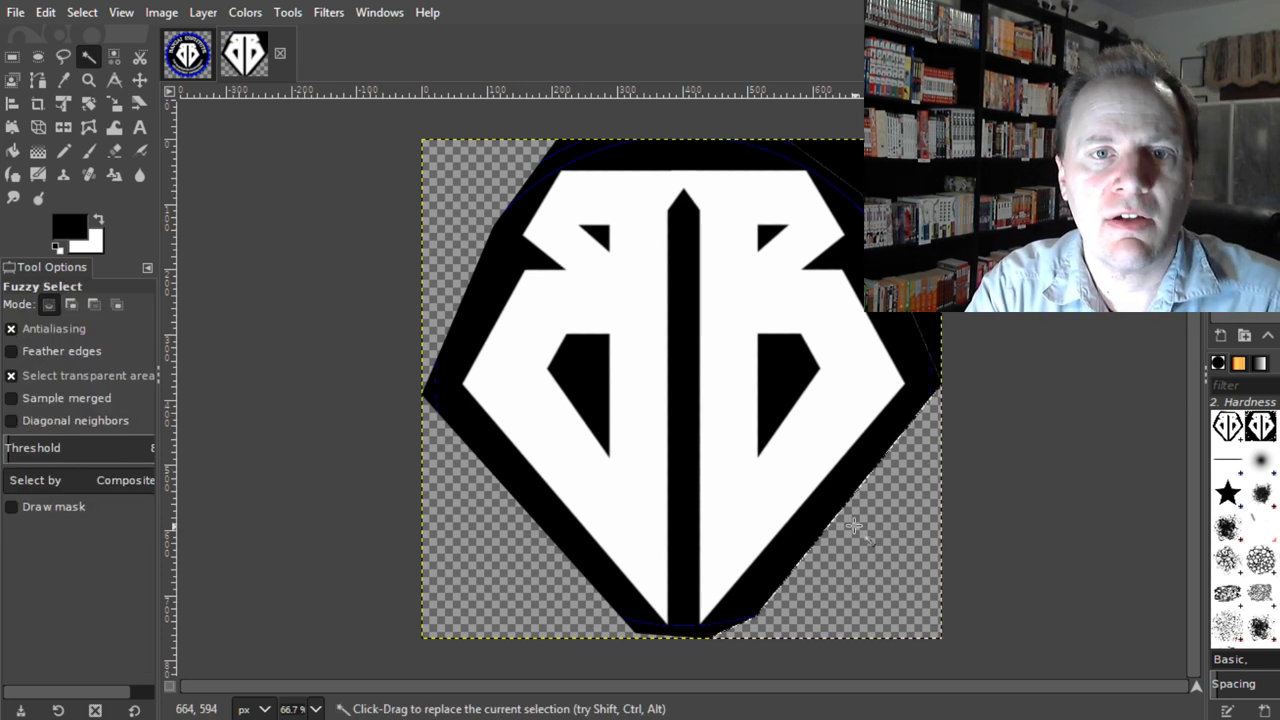
key(shift+b)
click(886, 522)
Step: Fuzzy-select the two transparent corner areas on the left side of the emblem one by one and fill each with black
key(u)
click(462, 545)
key(shift+b)
click(457, 528)
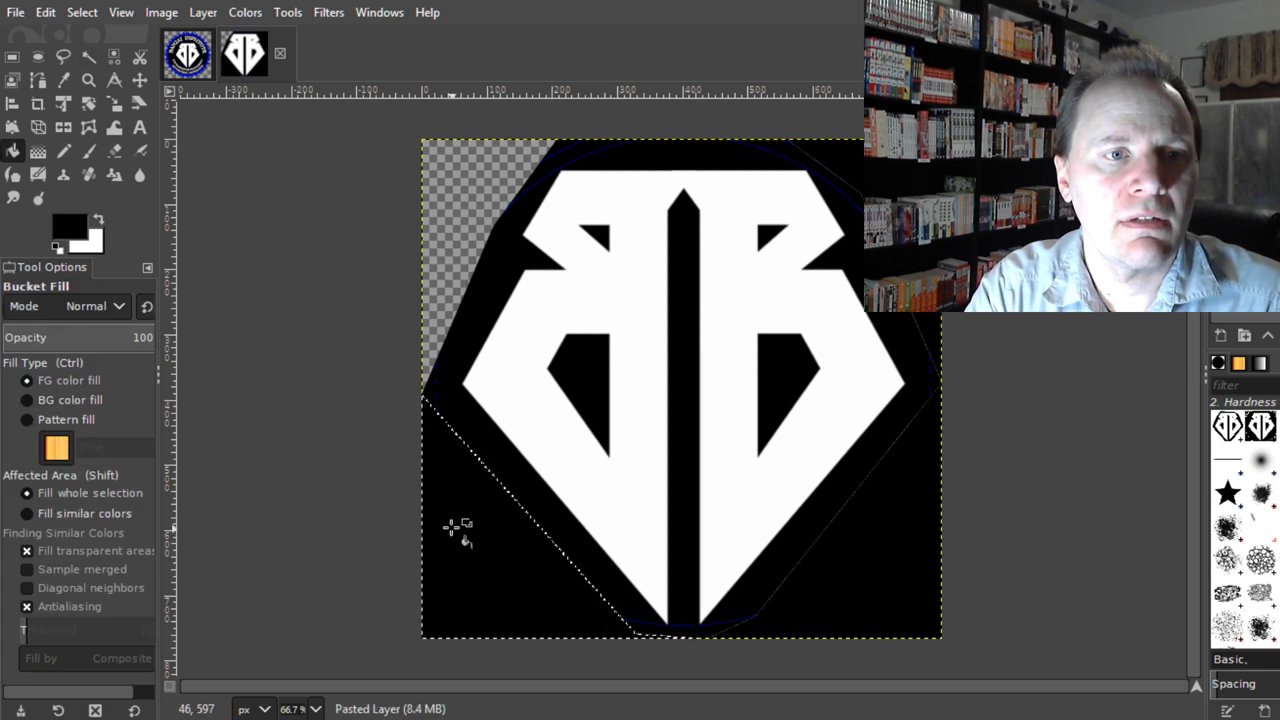
key(u)
click(449, 245)
key(shift+b)
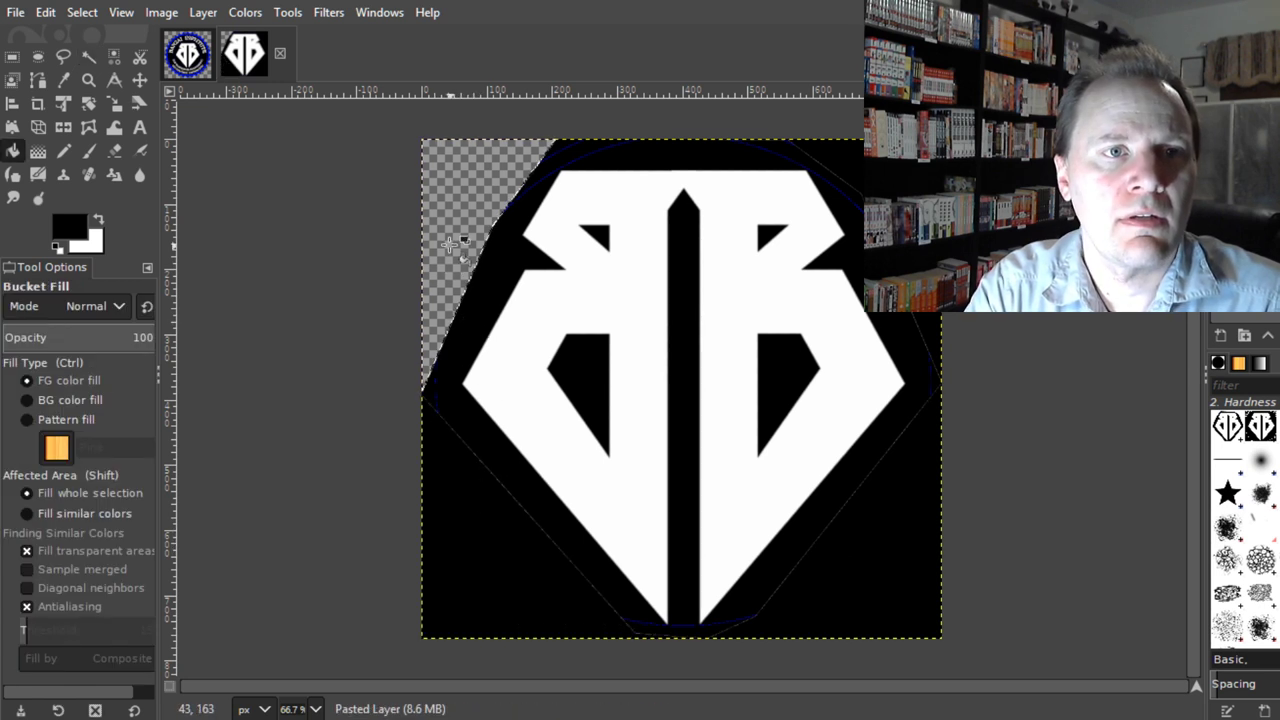
click(453, 245)
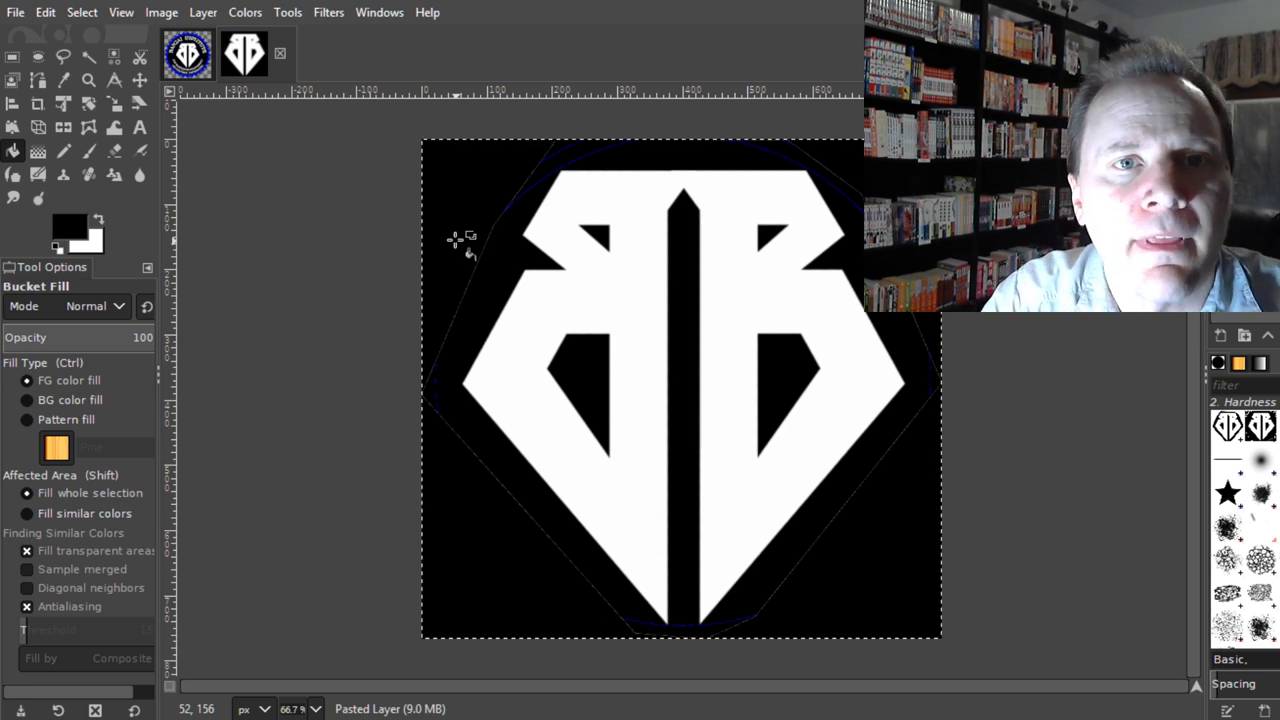
Step: Invert the colours of the pasted image to make the emblem black on a white background
ctrl+scroll(644, 206, up, 3)
ctrl+scroll(644, 206, down, 3)
ctrl+scroll(640, 208, down, 1)
ctrl+scroll(640, 208, up, 1)
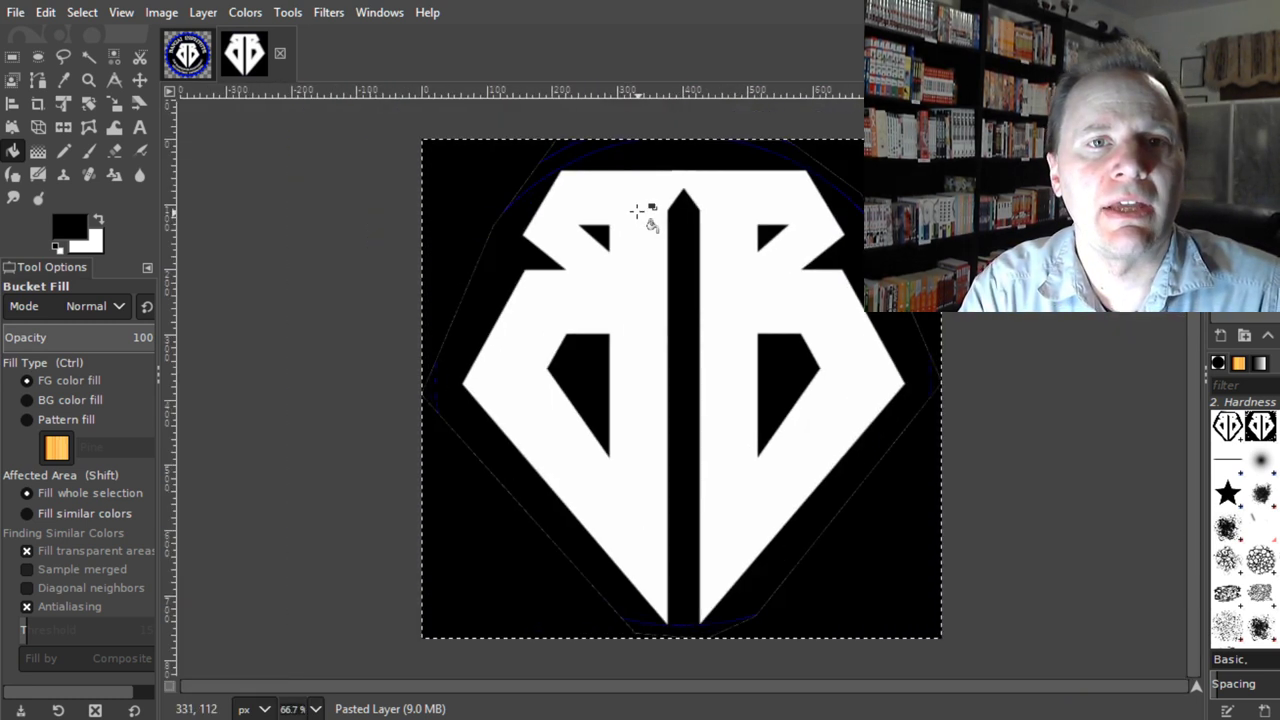
click(245, 13)
click(314, 277)
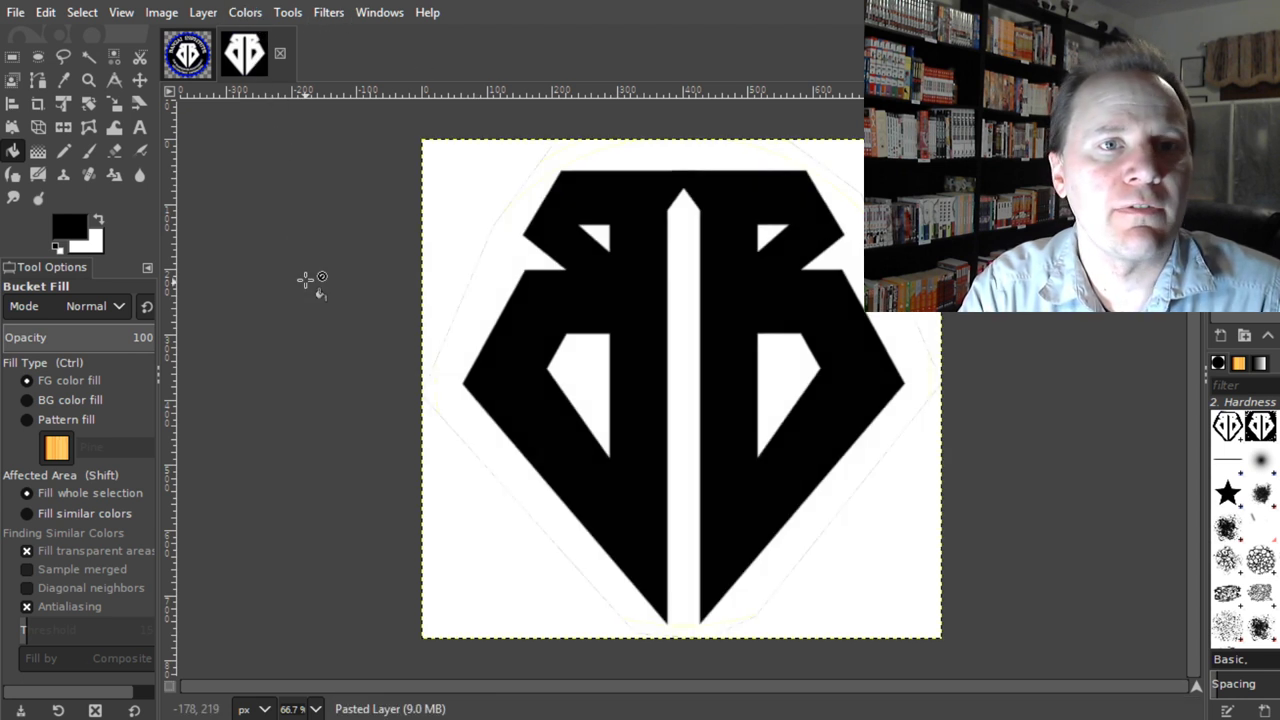
Step: Make white the foreground colour and cover the faint grey outline at the emblem's upper left with straight Pencil strokes
ctrl+scroll(400, 224, up, 2)
scroll(398, 226, up, 6)
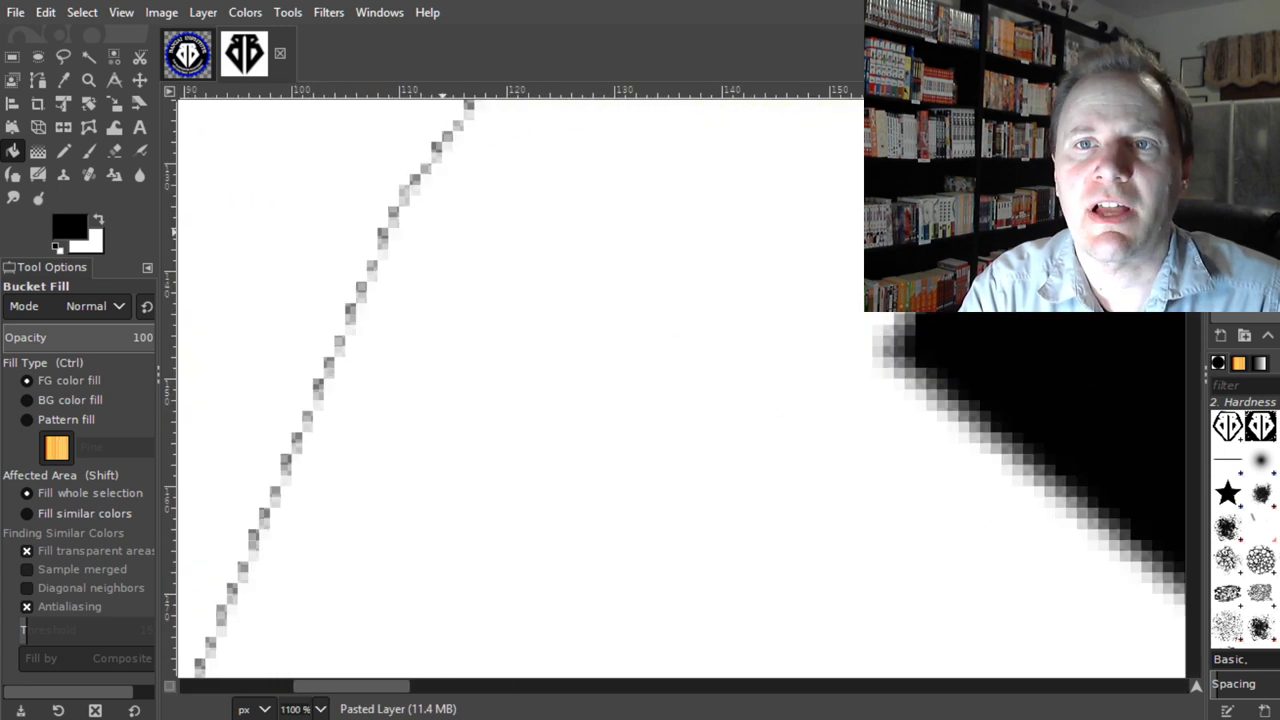
scroll(360, 240, down, 7)
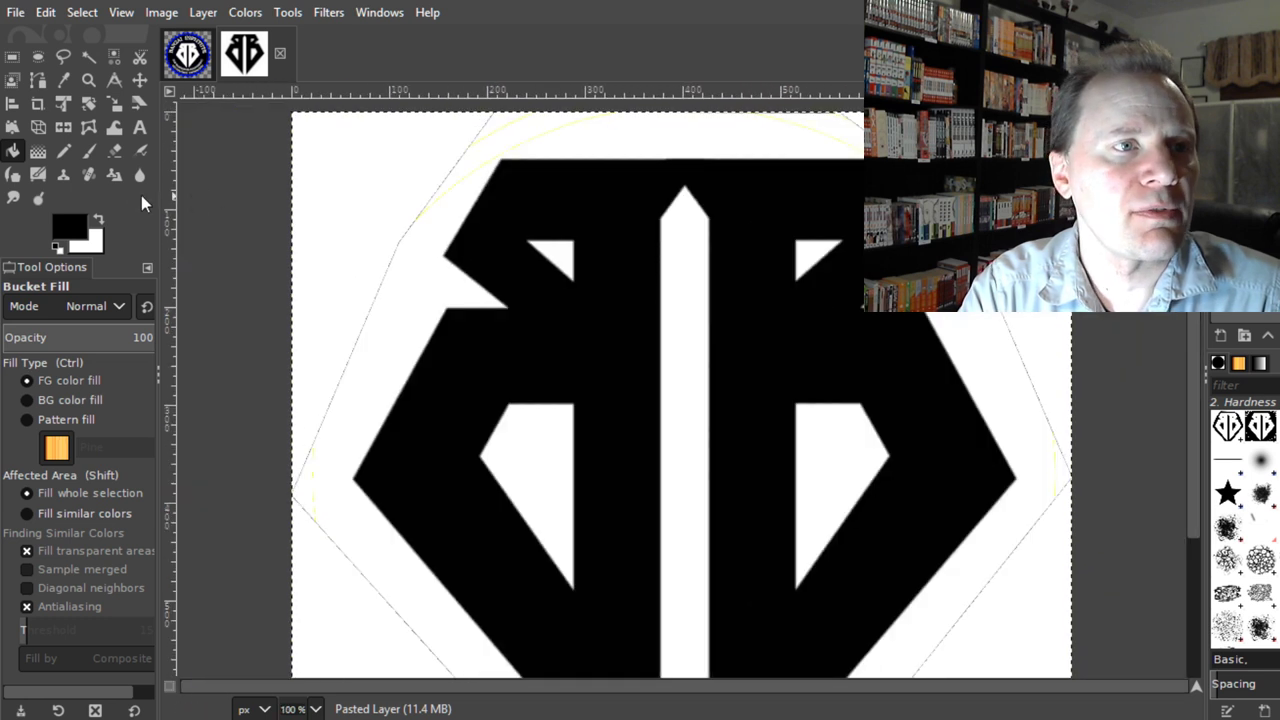
click(98, 220)
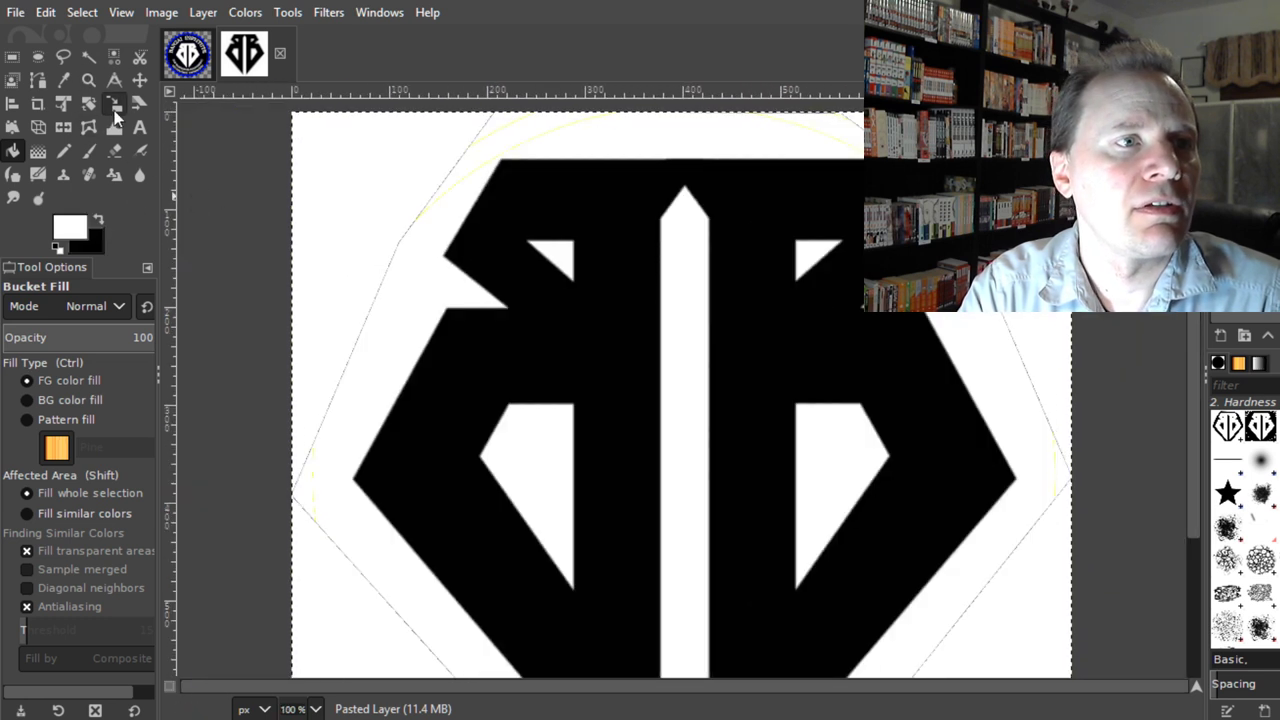
click(63, 151)
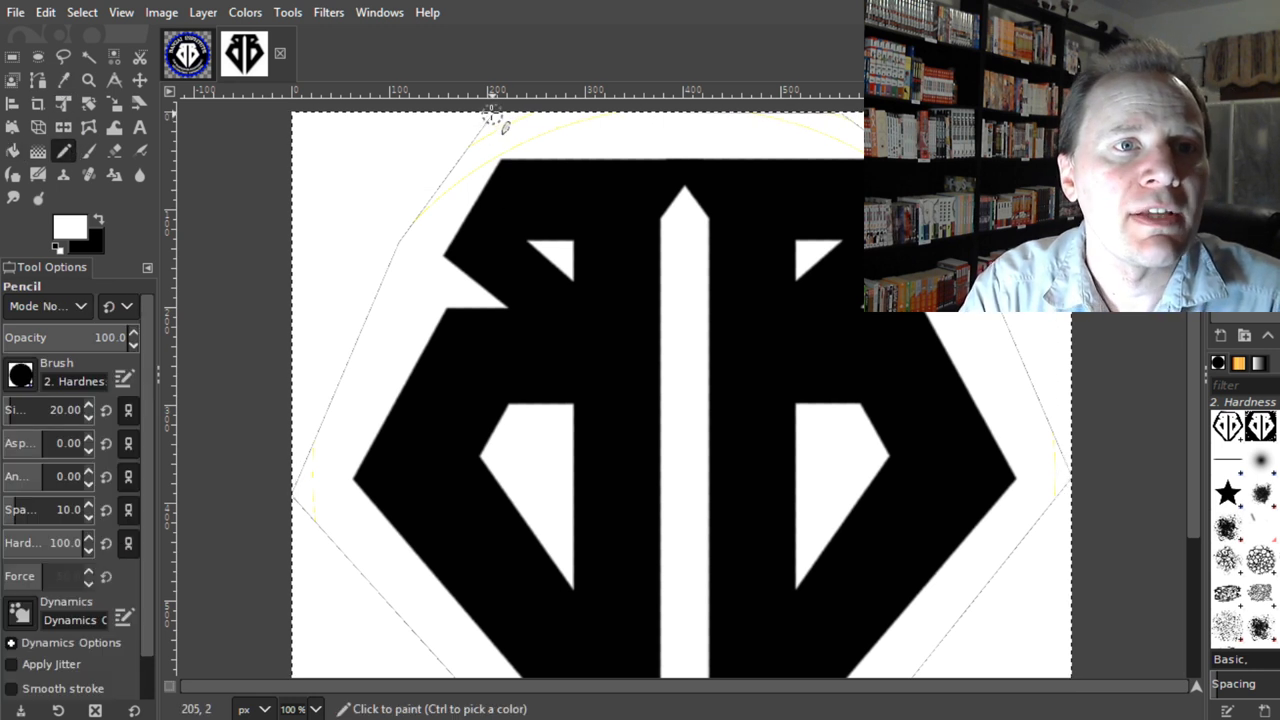
click(492, 117)
shift+click(388, 252)
shift+click(294, 495)
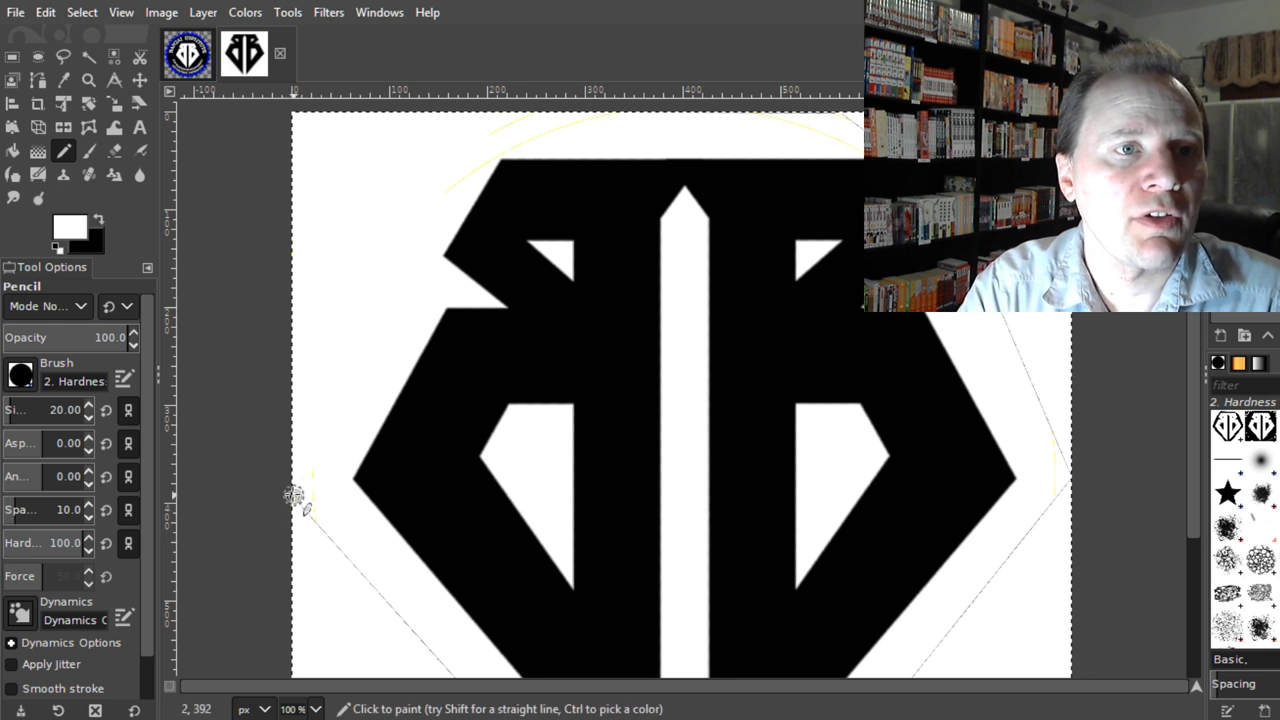
Step: Cover the remaining grey outline below and to the right of the emblem with connected straight white Pencil strokes
scroll(326, 433, down, 3)
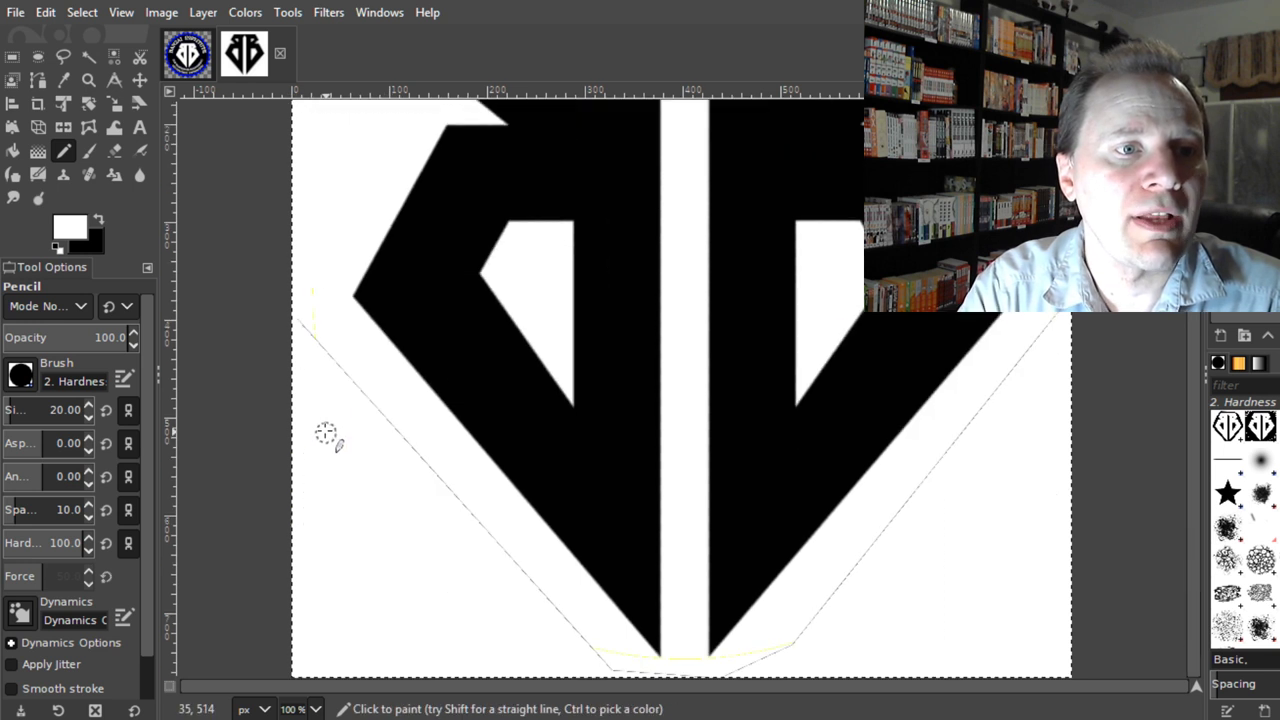
shift+click(610, 668)
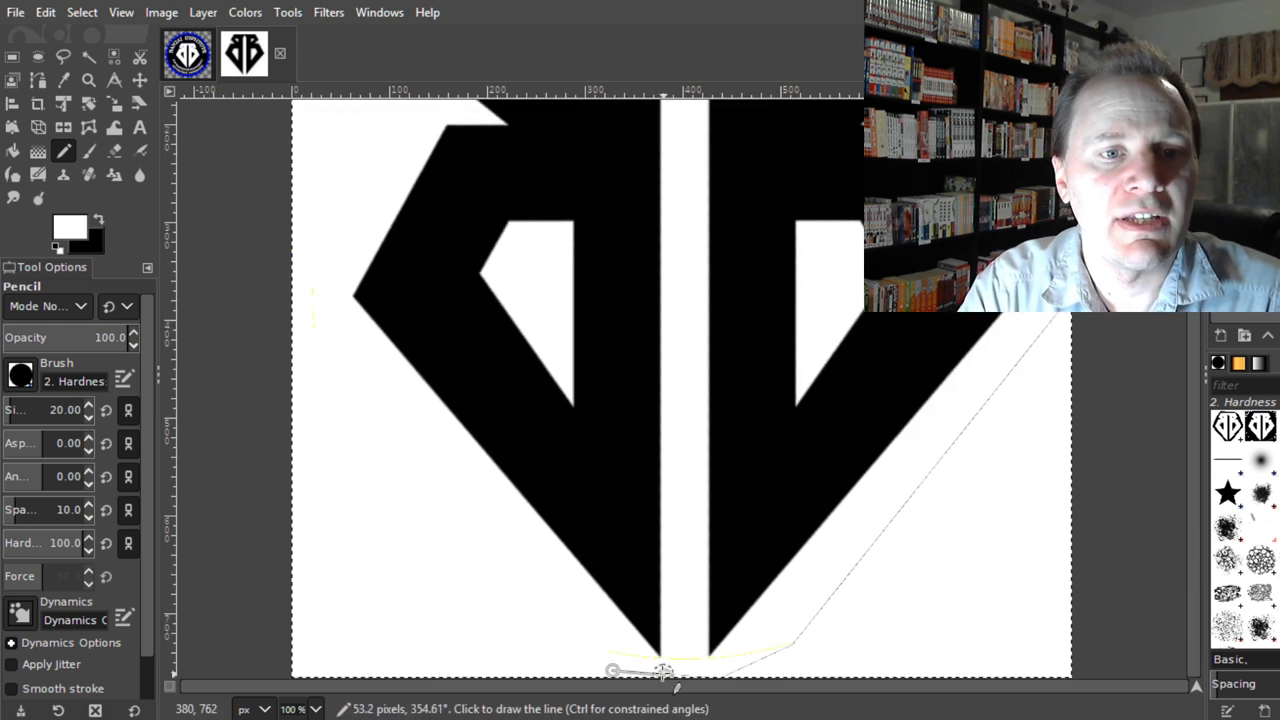
shift+click(719, 678)
shift+click(790, 645)
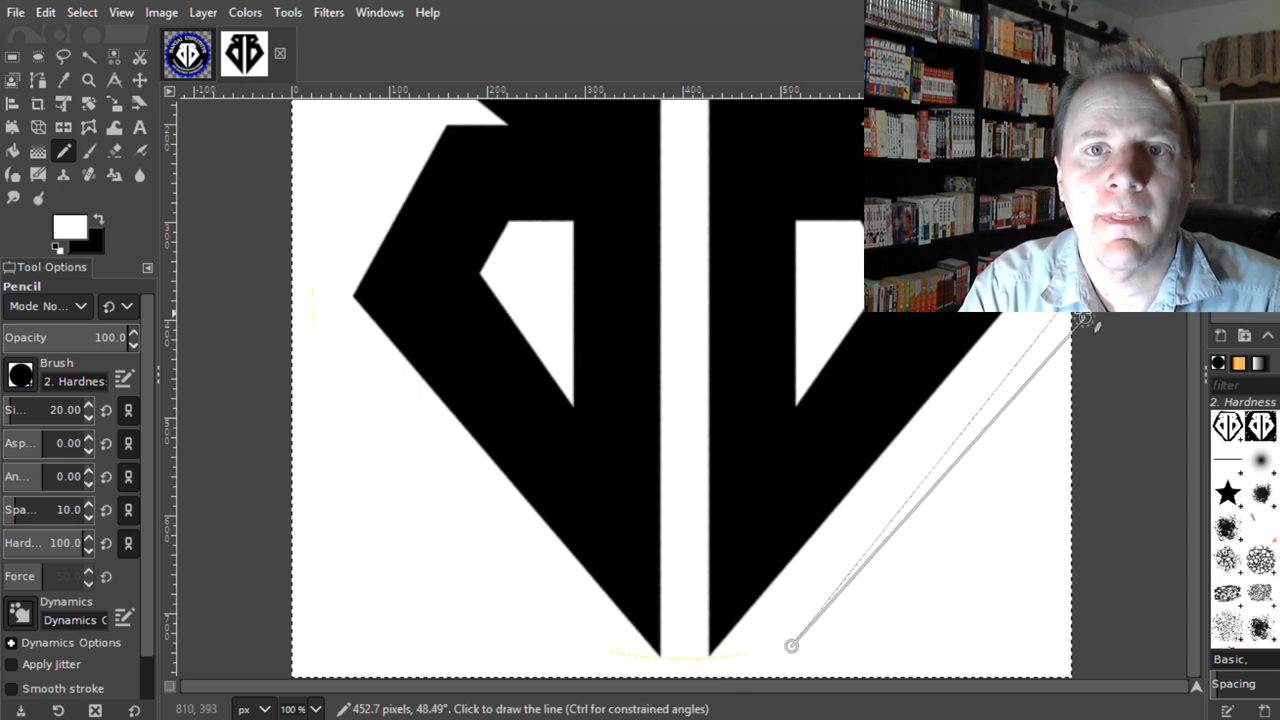
shift+click(1080, 320)
scroll(1069, 456, up, 3)
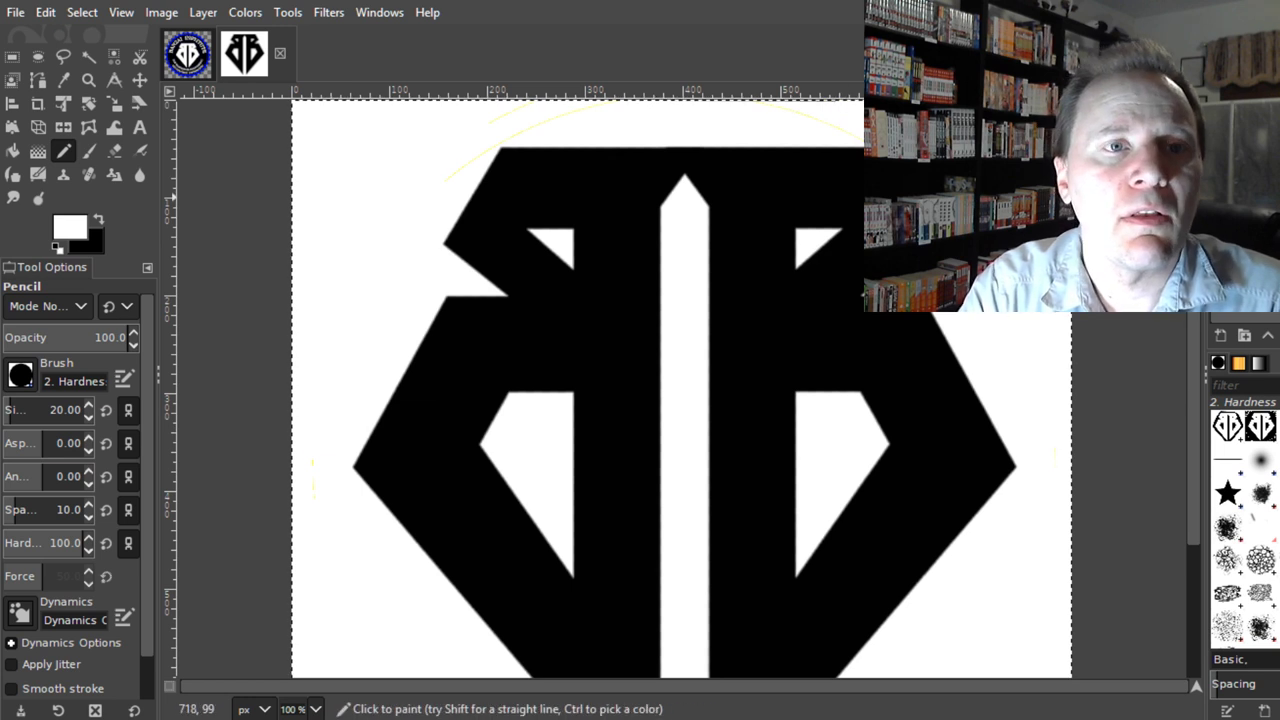
Step: Cover the thin yellow arc near the emblem's upper-right corner with straight white Pencil strokes, undoing the last strokes that cut into the corner
scroll(994, 197, up, 2)
scroll(944, 356, up, 3)
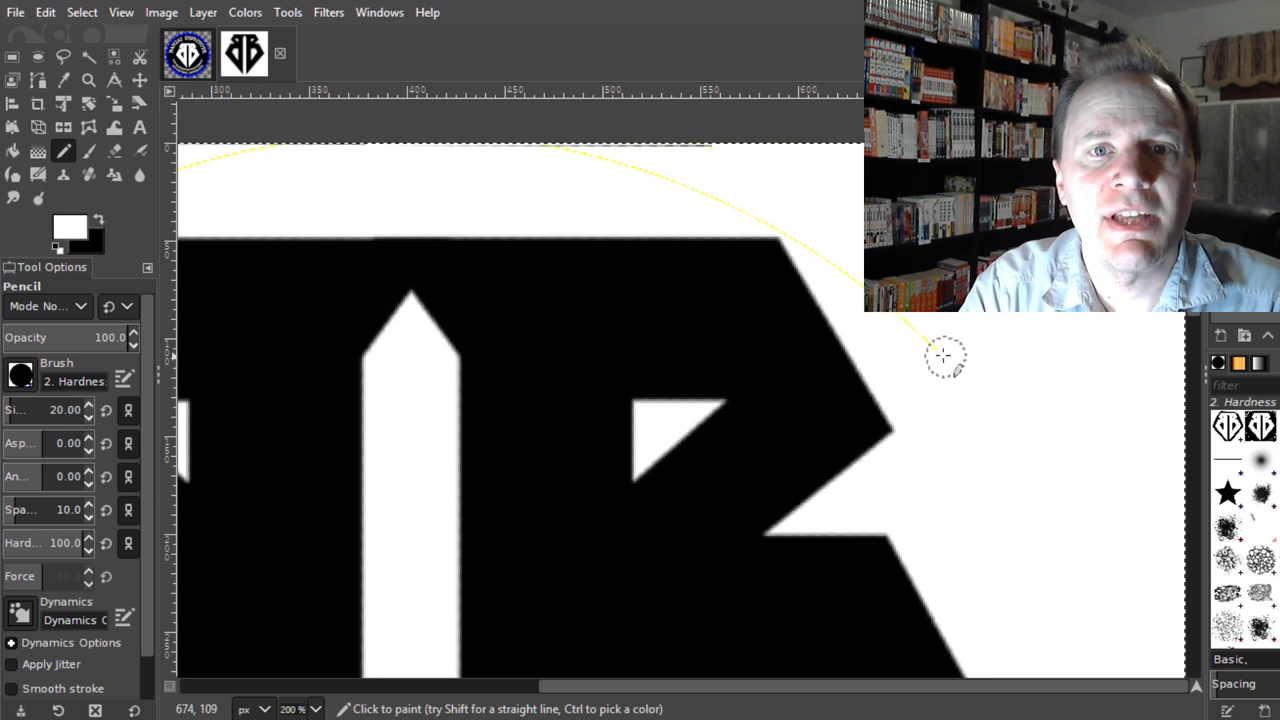
shift+click(803, 234)
shift+click(768, 214)
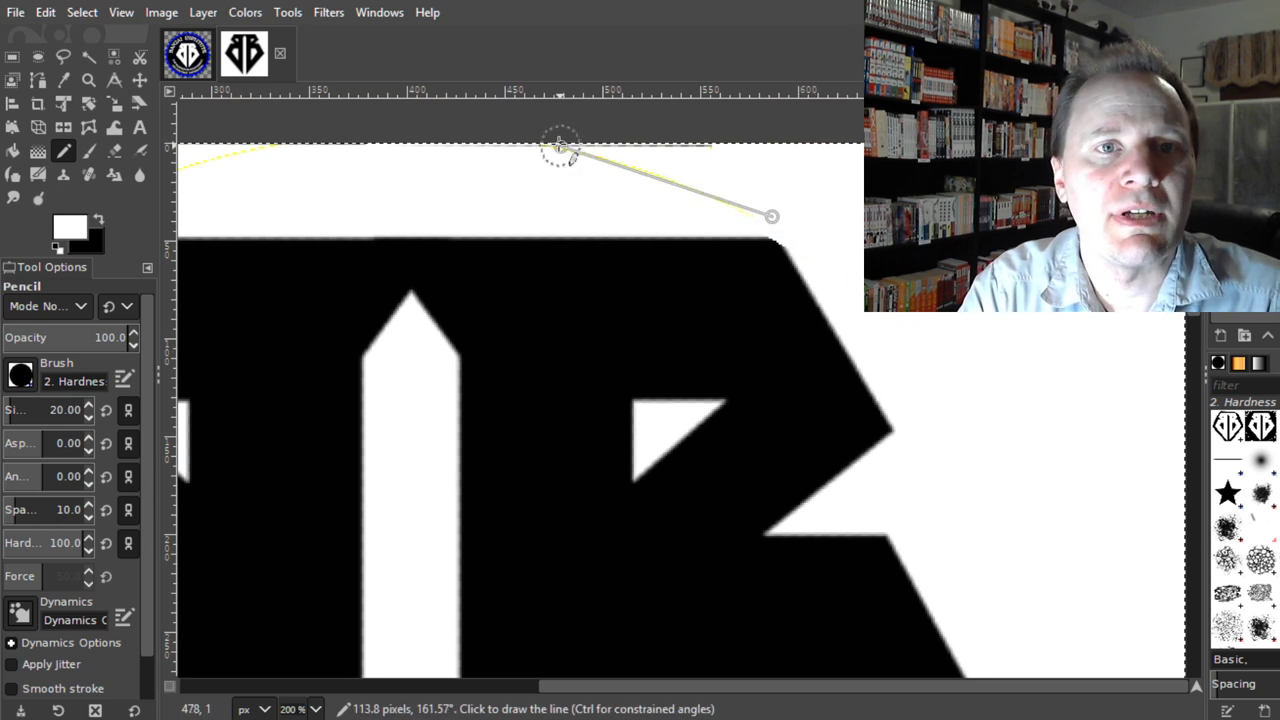
shift+click(560, 147)
key(ctrl+z)
key(ctrl+z)
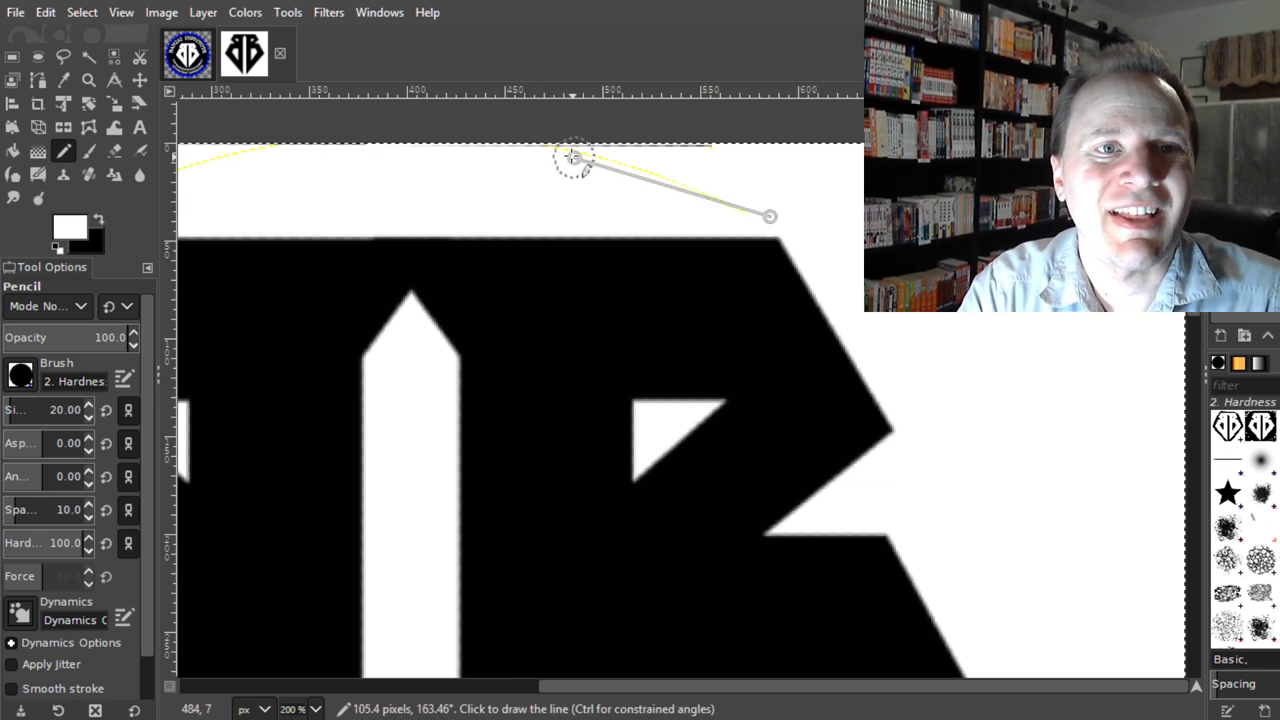
Step: Cover the yellow arcs above and beside the emblem's upper-left corner with straight white Pencil strokes
scroll(566, 160, left, 5)
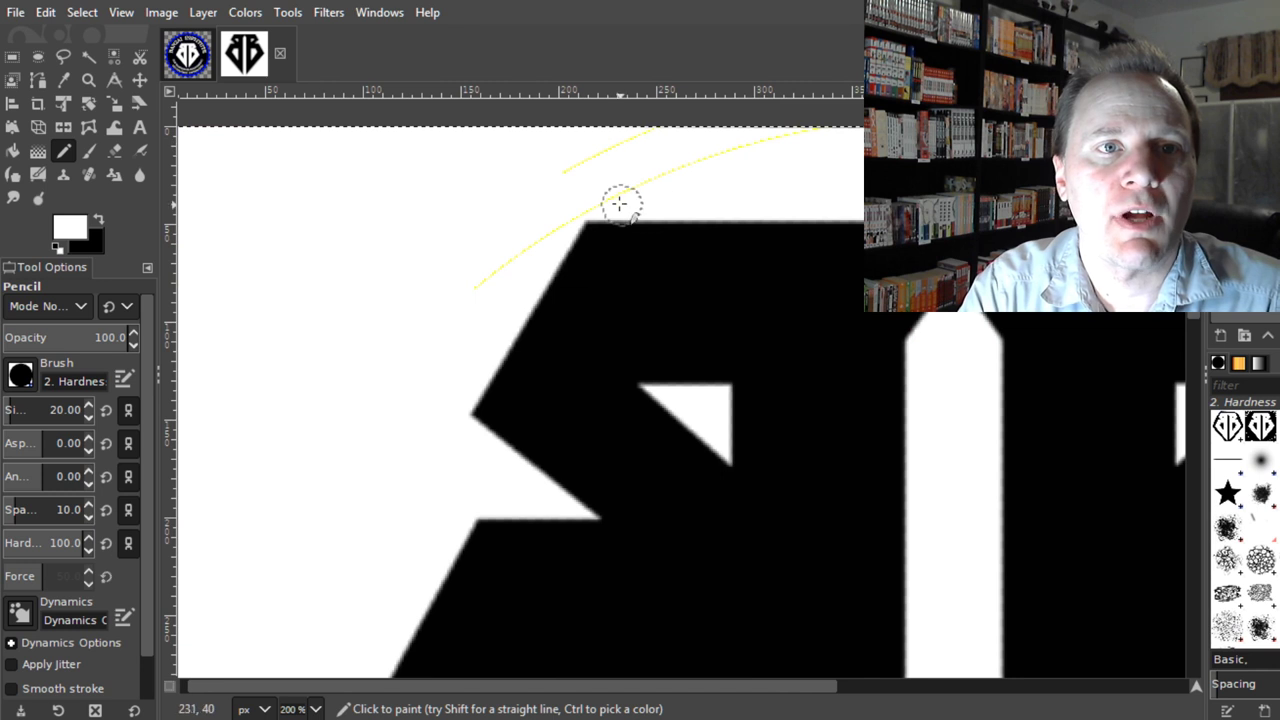
click(605, 197)
shift+click(814, 126)
click(531, 174)
shift+click(641, 140)
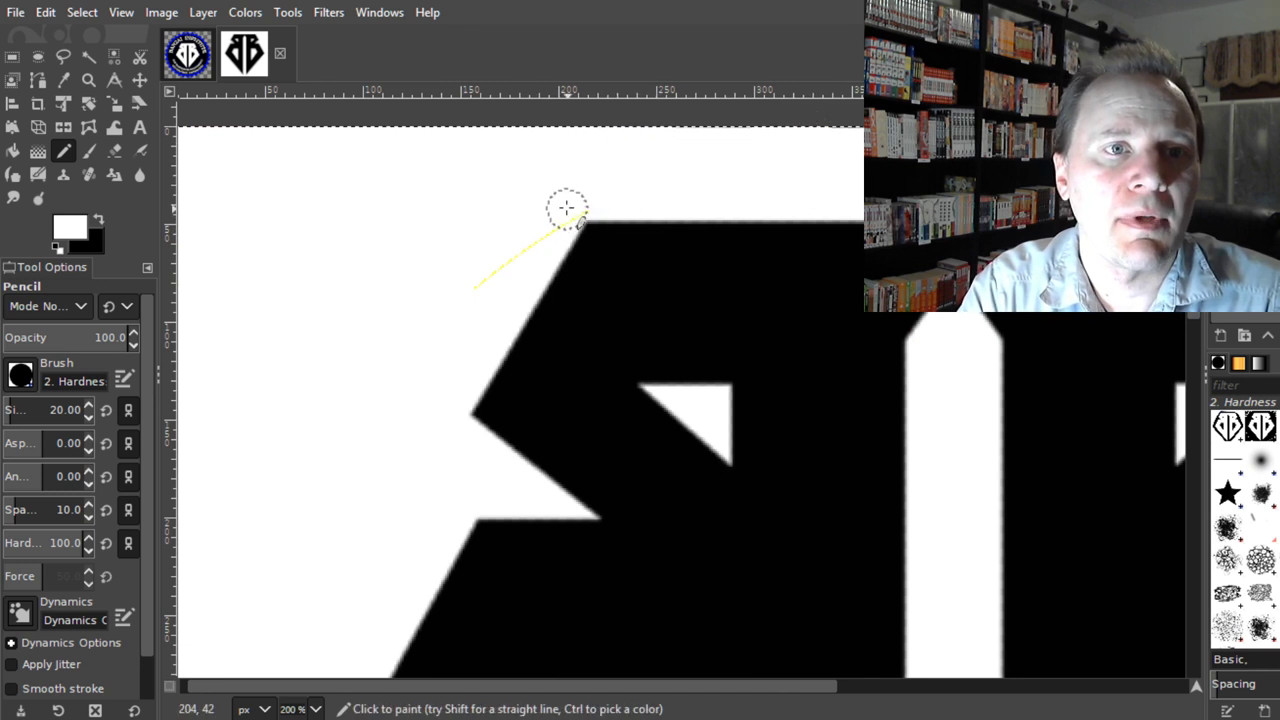
shift+click(470, 290)
Step: Paint over the short yellow specks beside the emblem's left point with a white Pencil stroke
key(space)
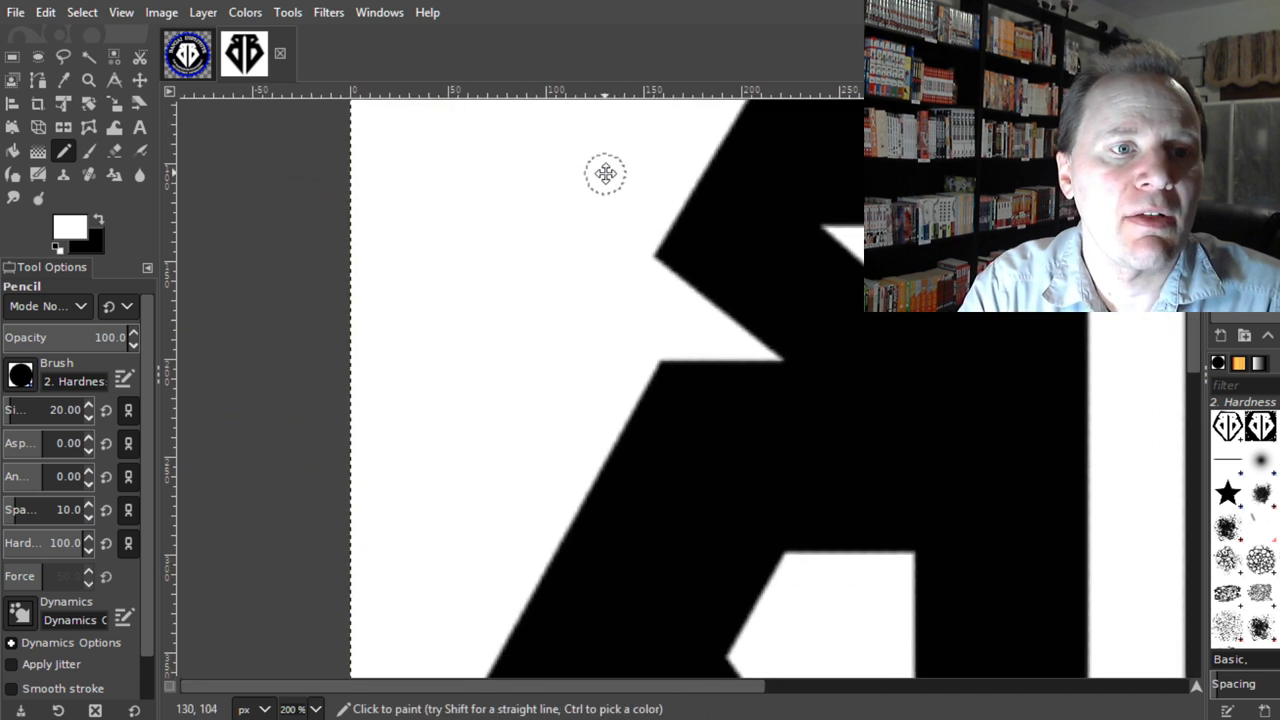
drag(560, 317, 666, 126)
drag(500, 509, 596, 416)
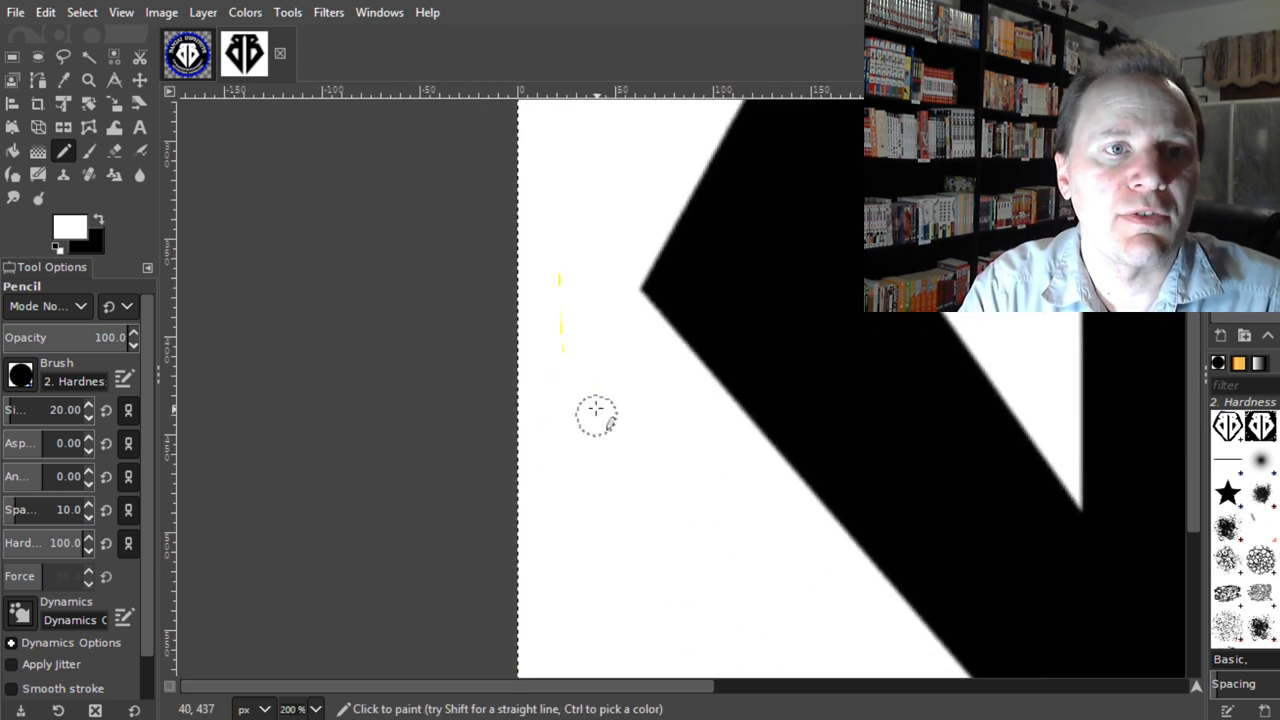
shift+click(562, 414)
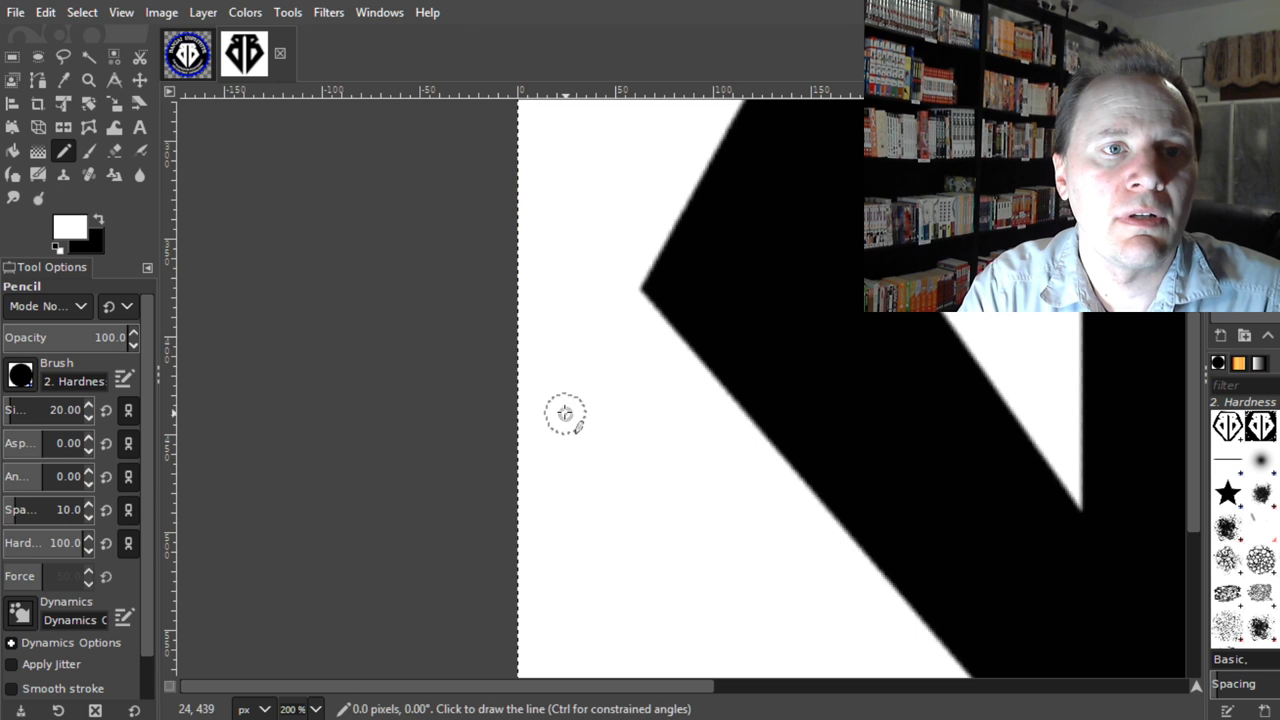
Step: Paint white with the Pencil over the yellow arc running beneath the emblem's two lower tips
scroll(591, 363, right, 3)
scroll(566, 426, down, 3)
scroll(566, 426, down, 5)
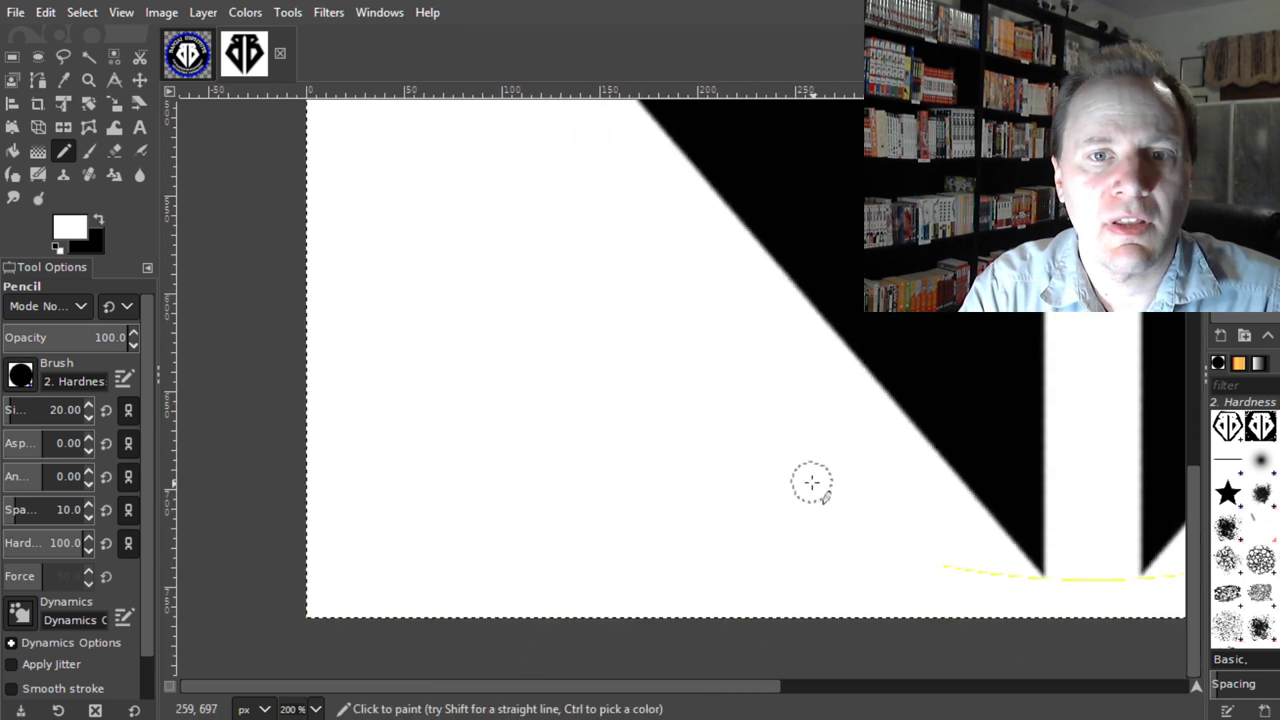
scroll(583, 450, right, 4)
scroll(583, 450, down, 2)
mouse_move(749, 477)
mouse_down()
mouse_move(806, 491)
mouse_move(902, 486)
mouse_up()
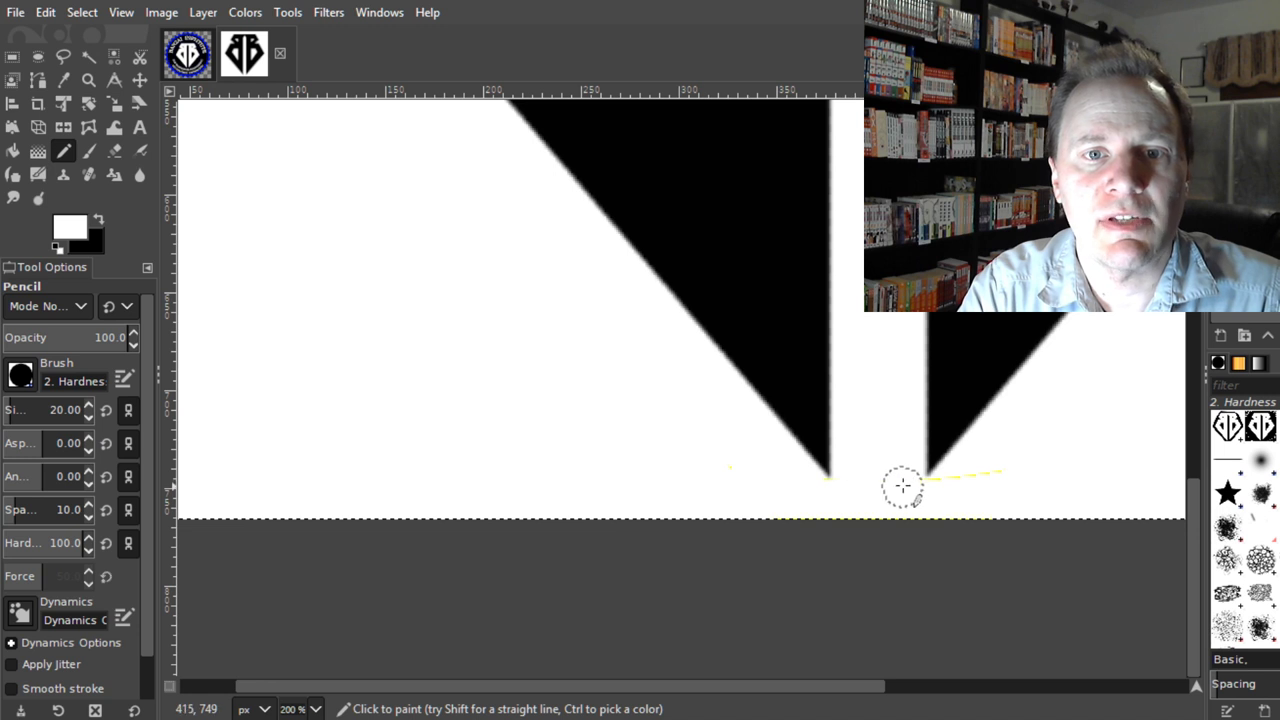
scroll(929, 449, right, 2)
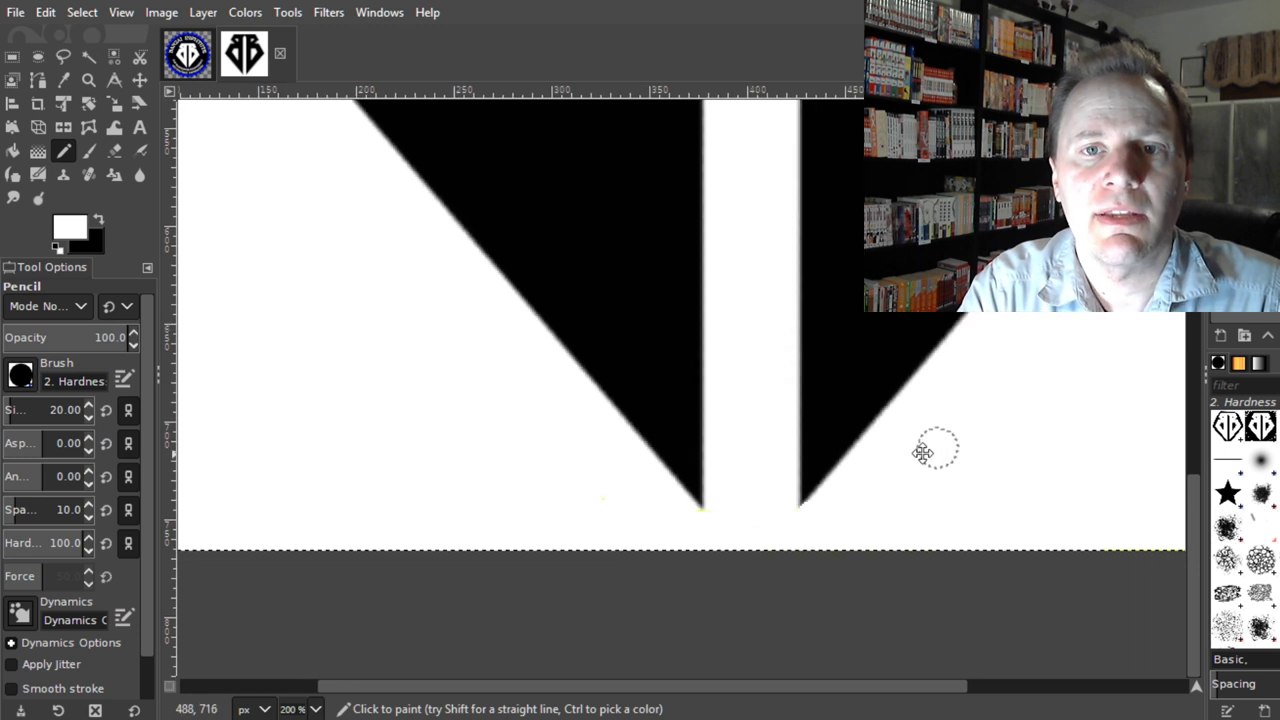
Step: Inspect the area beside the emblem's right point and above its upper edge for leftover yellow traces
scroll(420, 569, up, 3)
scroll(609, 517, up, 2)
scroll(790, 283, right, 4)
scroll(790, 283, up, 4)
scroll(785, 400, right, 1)
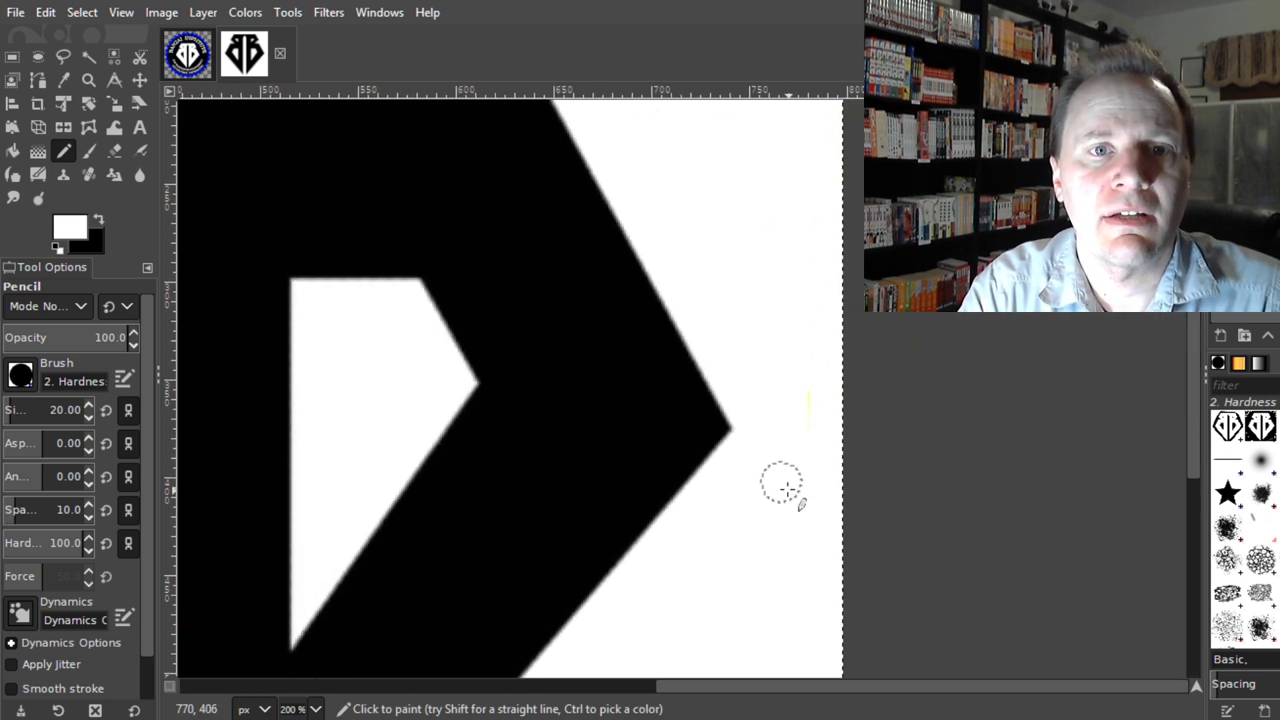
scroll(894, 549, left, 7)
scroll(894, 549, up, 4)
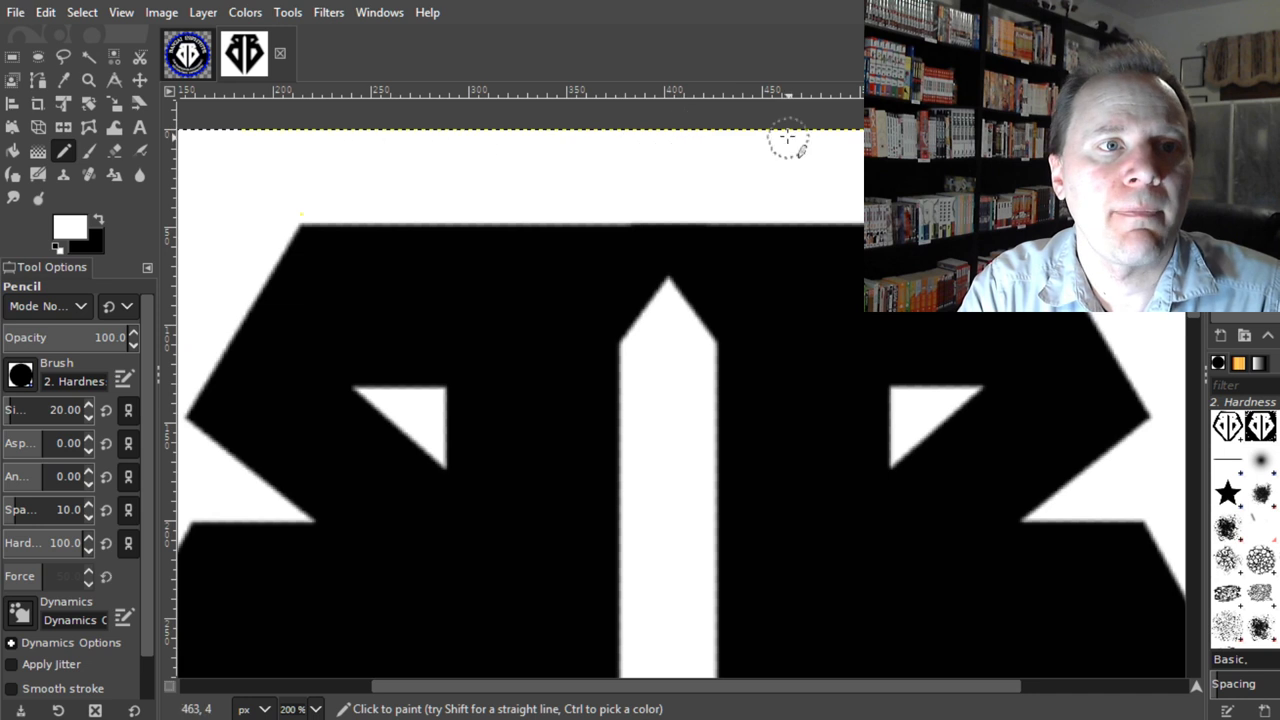
scroll(846, 186, down, 3)
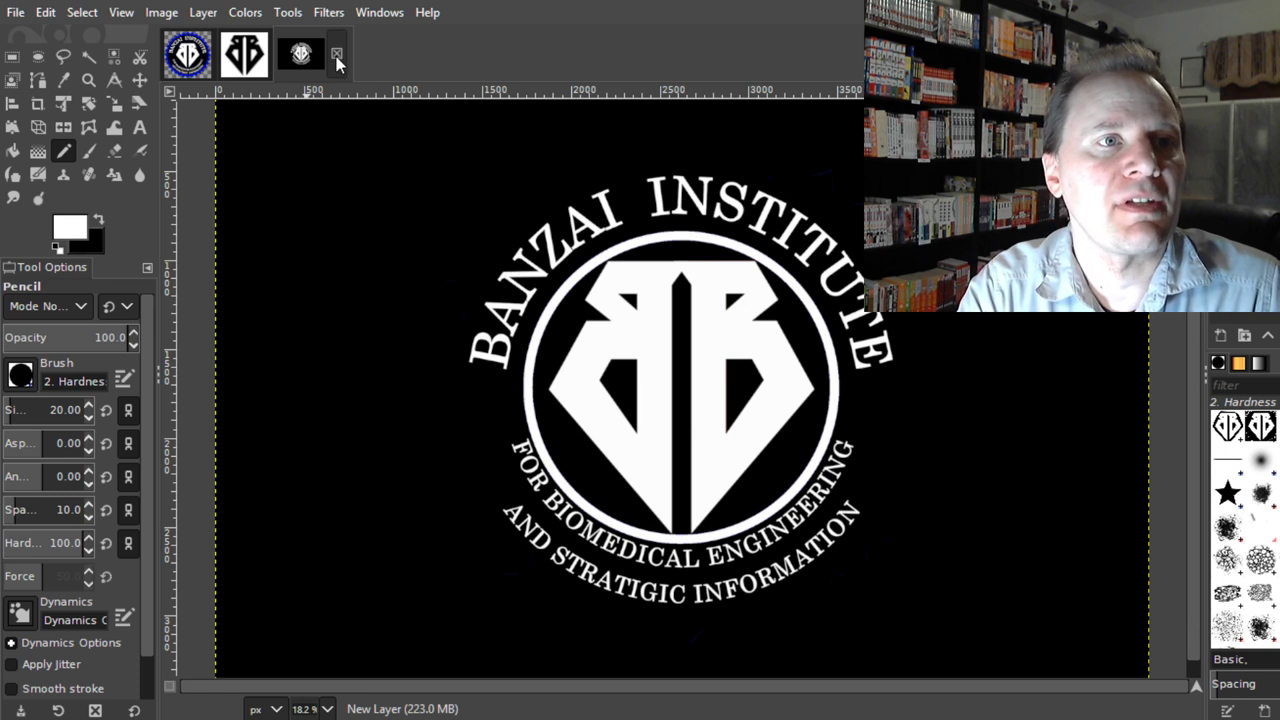
Step: Switch back to the image with the black emblem on a white background
click(240, 60)
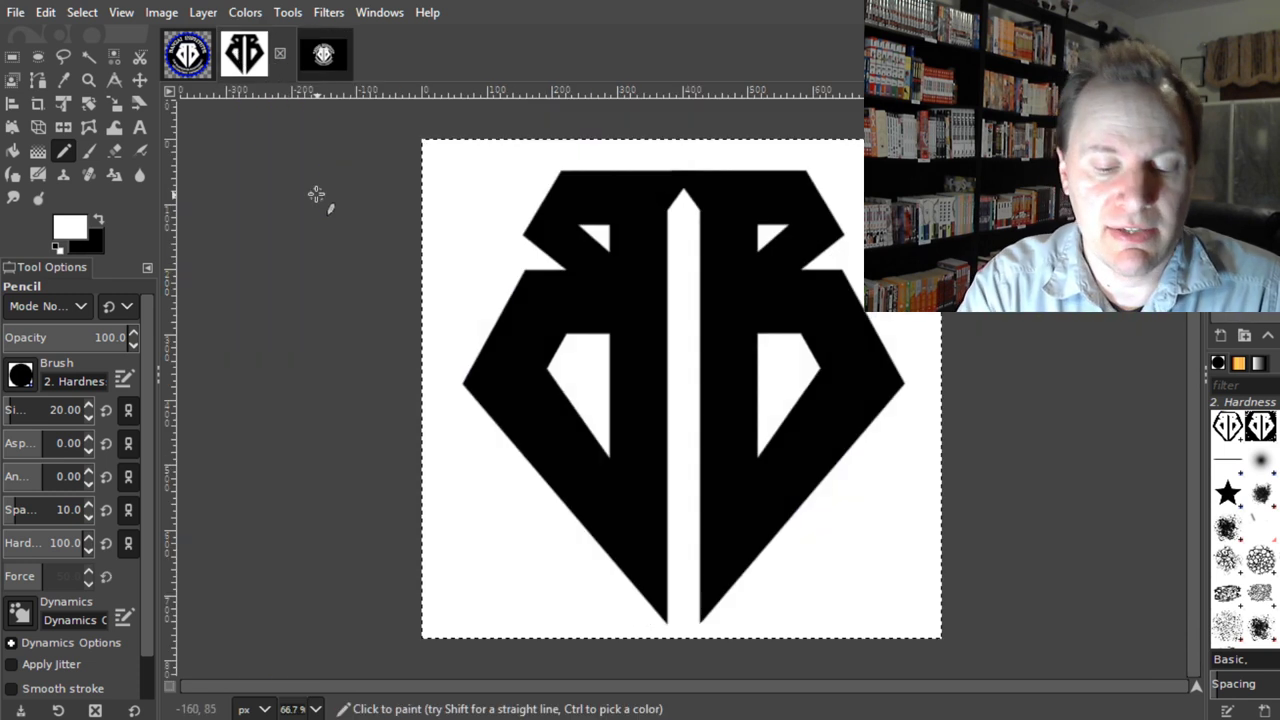